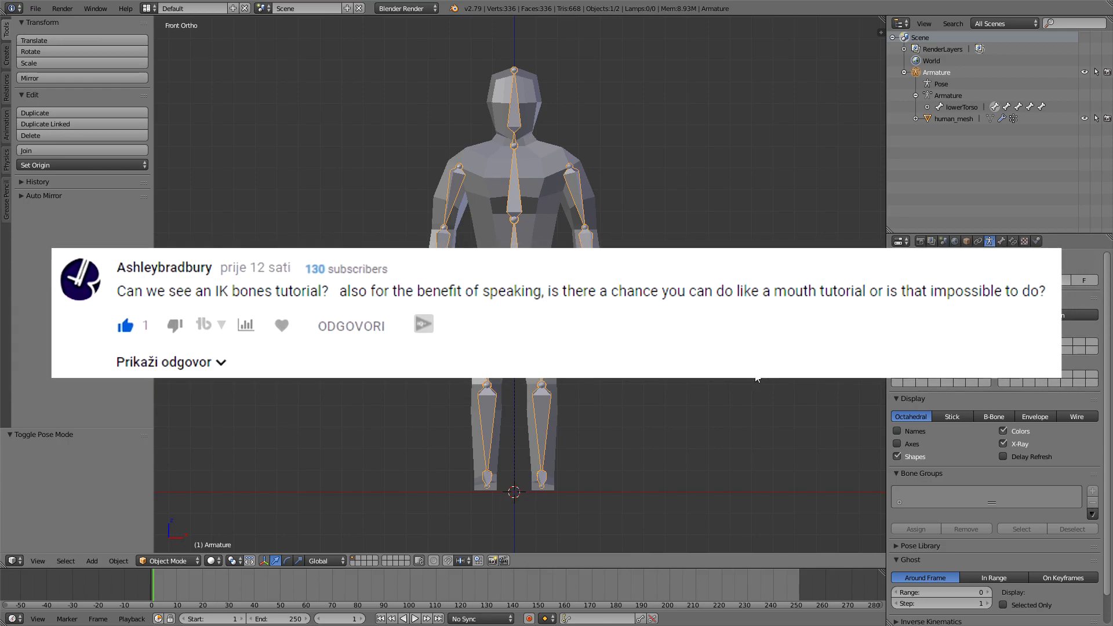
# - Pan the 3D view across the humanoid armature's bones in Edit Mode
pyautogui.keyDown('shift'); pyautogui.moveTo(756, 377); pyautogui.dragTo(722, 379, button='middle'); pyautogui.keyUp('shift')
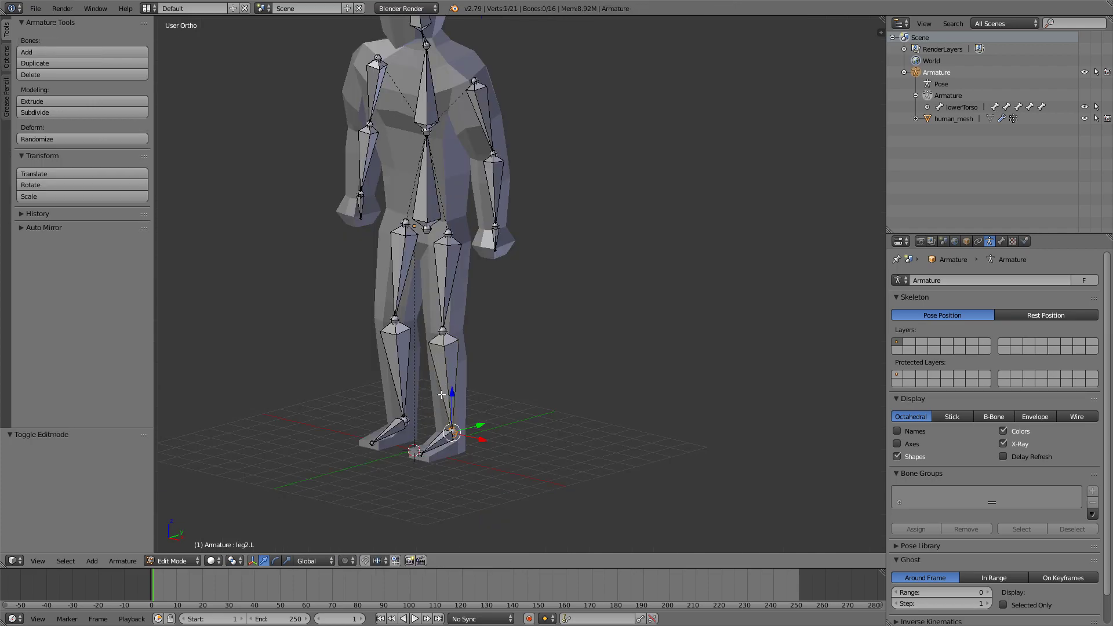
# - In right side view, extrude a new bone leg2.L.001 along Y from the left ankle joint
pyautogui.moveTo(492, 169); pyautogui.dragTo(392, 191, button='middle')
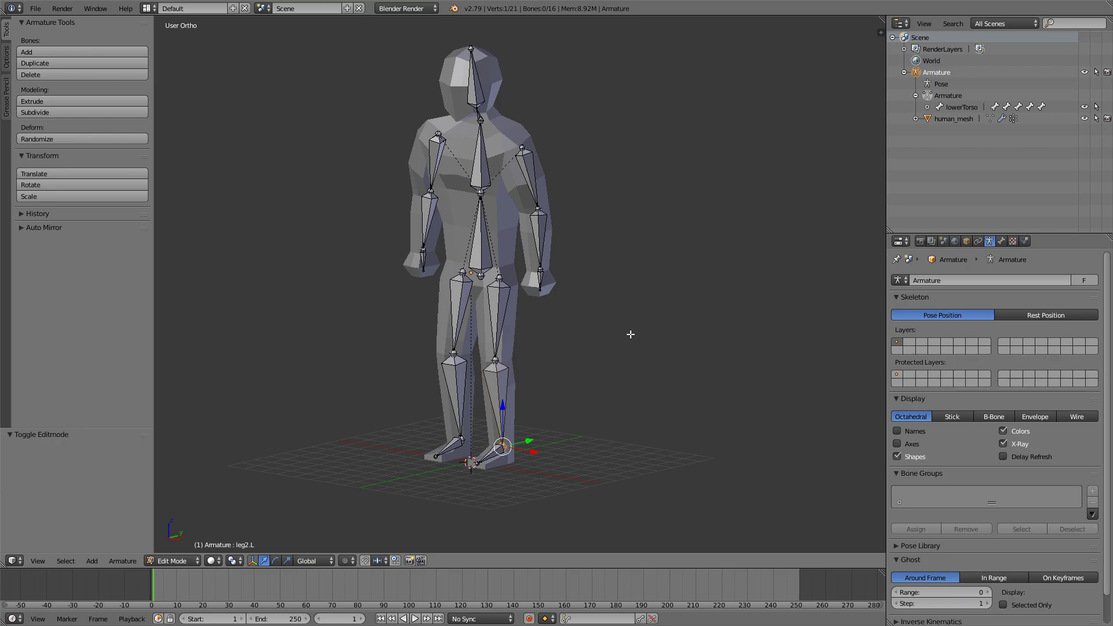
pyautogui.press('KP_3')
pyautogui.press('KP_Decimal')
pyautogui.scroll(1, 506, 288)
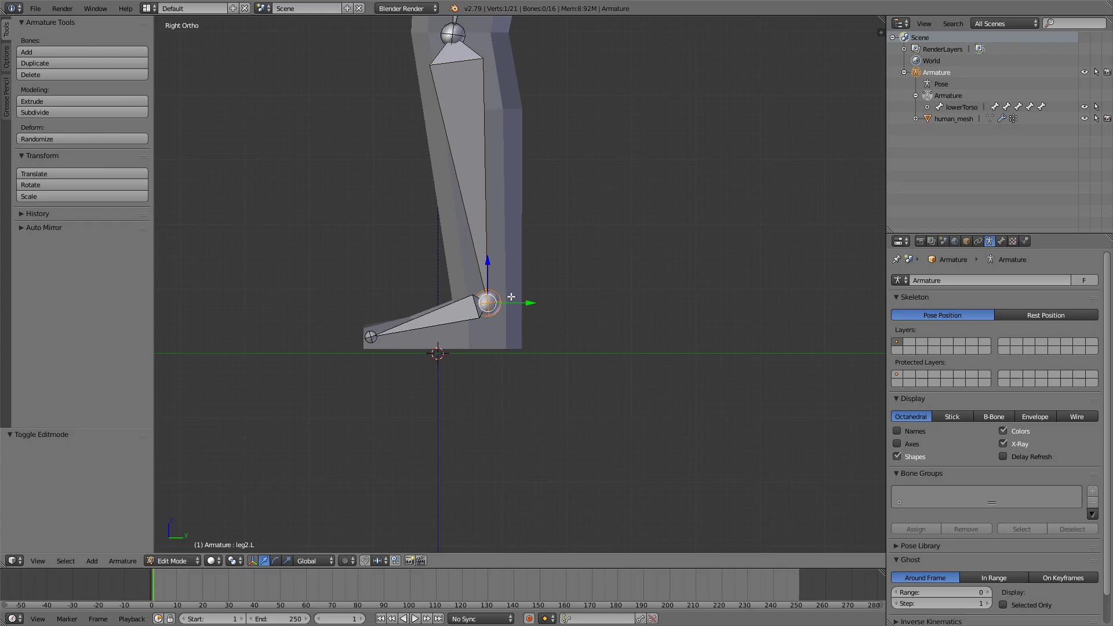
pyautogui.press('e')
pyautogui.press('y')
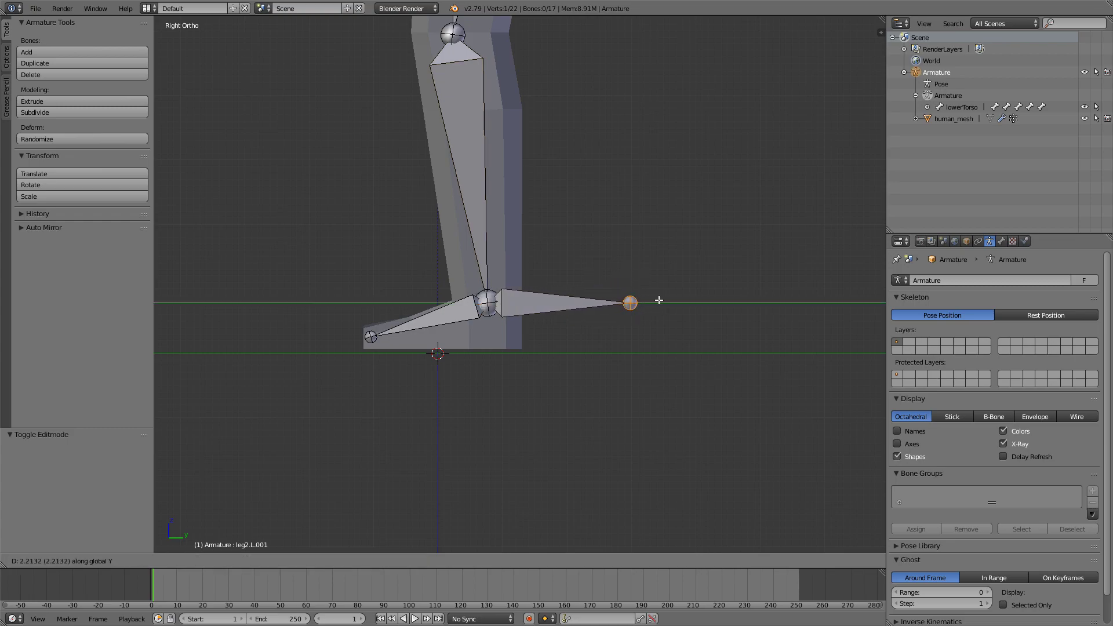
pyautogui.click(661, 300)
# - Clear leg2.L.001's parent and move the detached bone into place
pyautogui.click(557, 305)
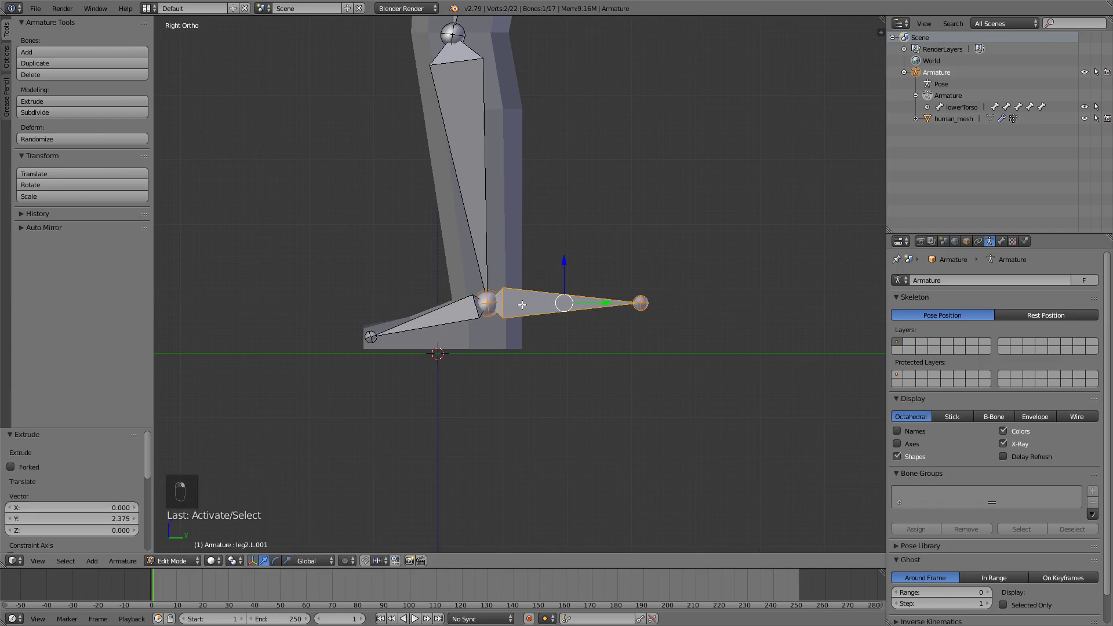
pyautogui.click(1001, 242)
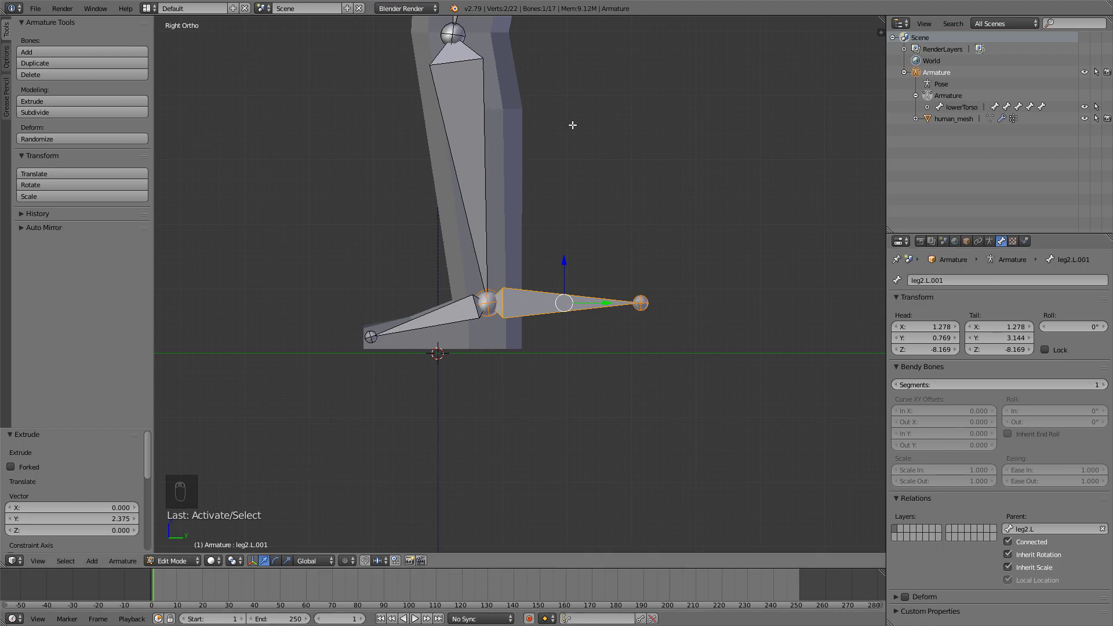
pyautogui.keyDown('shift'); pyautogui.moveTo(574, 141); pyautogui.dragTo(577, 167, button='middle'); pyautogui.keyUp('shift')
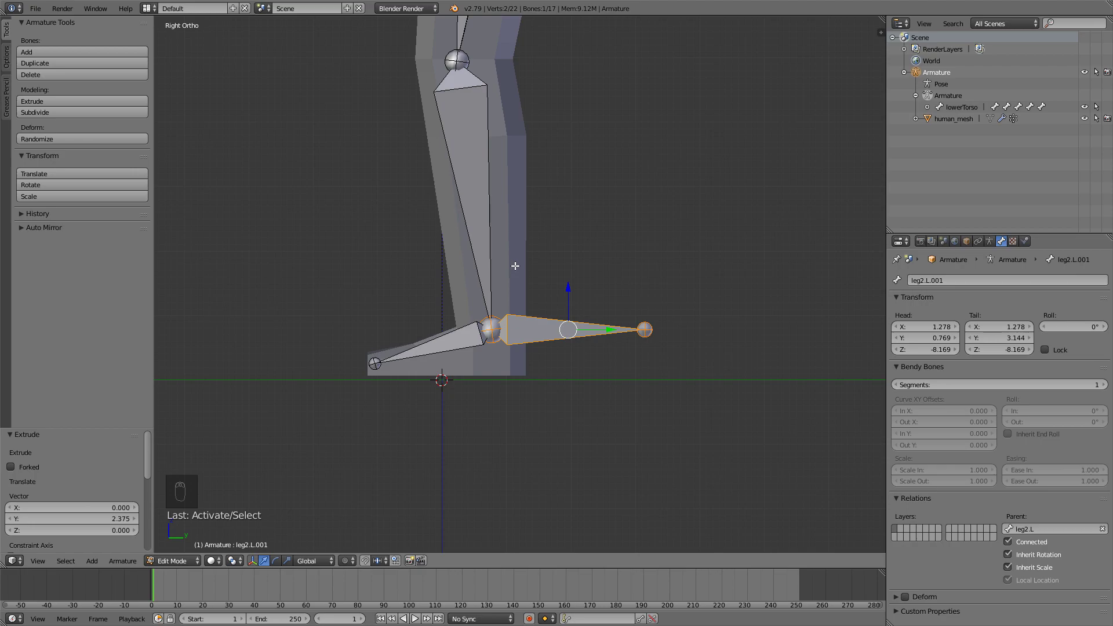
pyautogui.hotkey('alt', 'p')
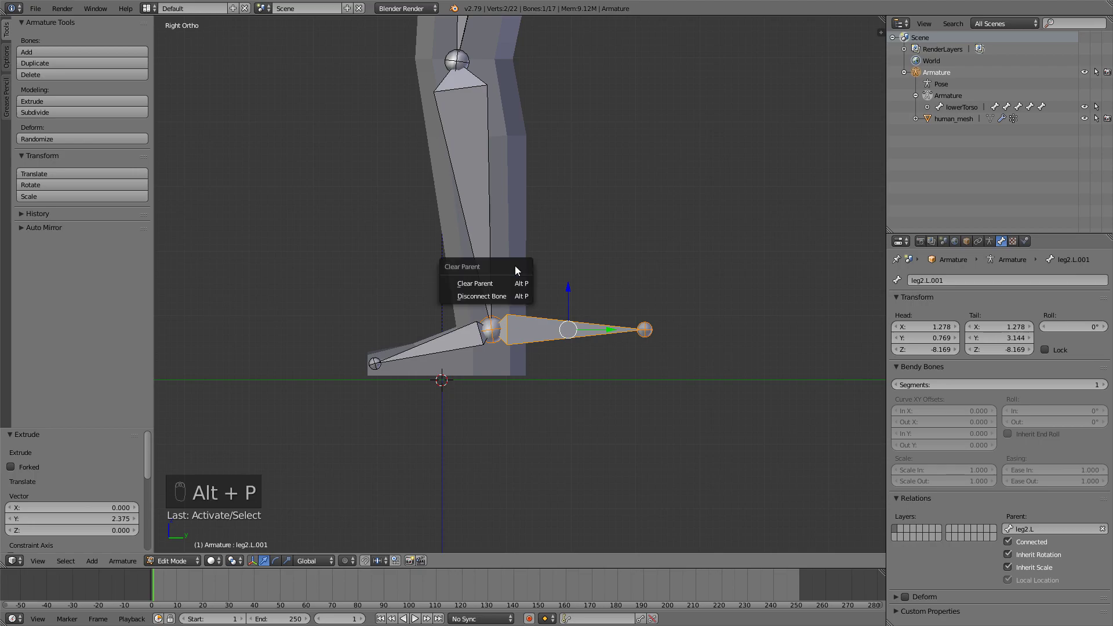
pyautogui.click(502, 283)
pyautogui.press('g')
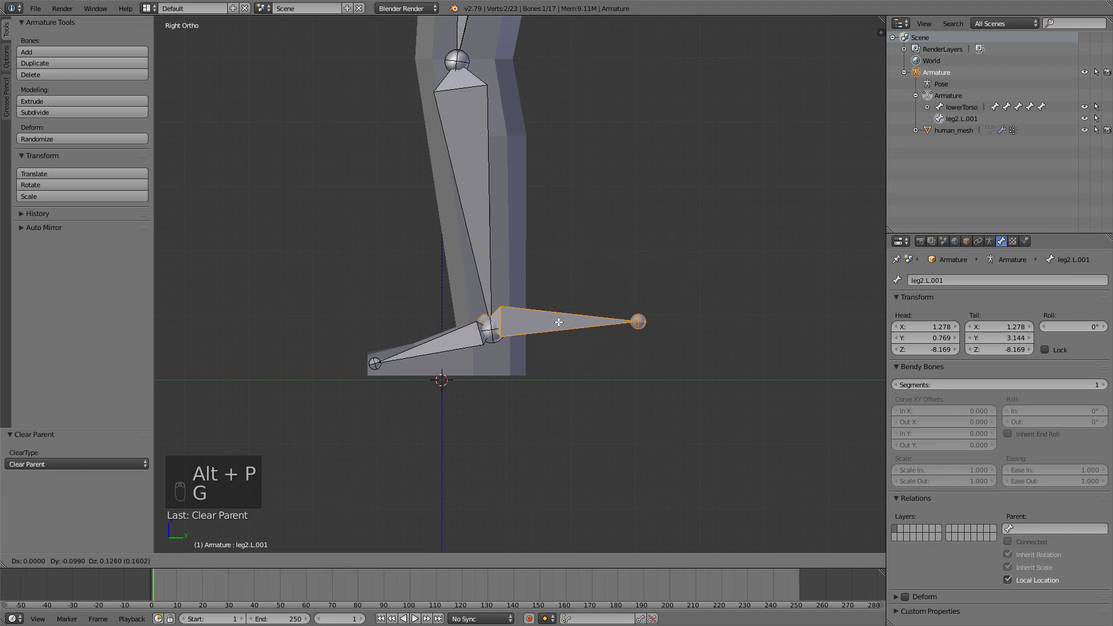
pyautogui.click(547, 330)
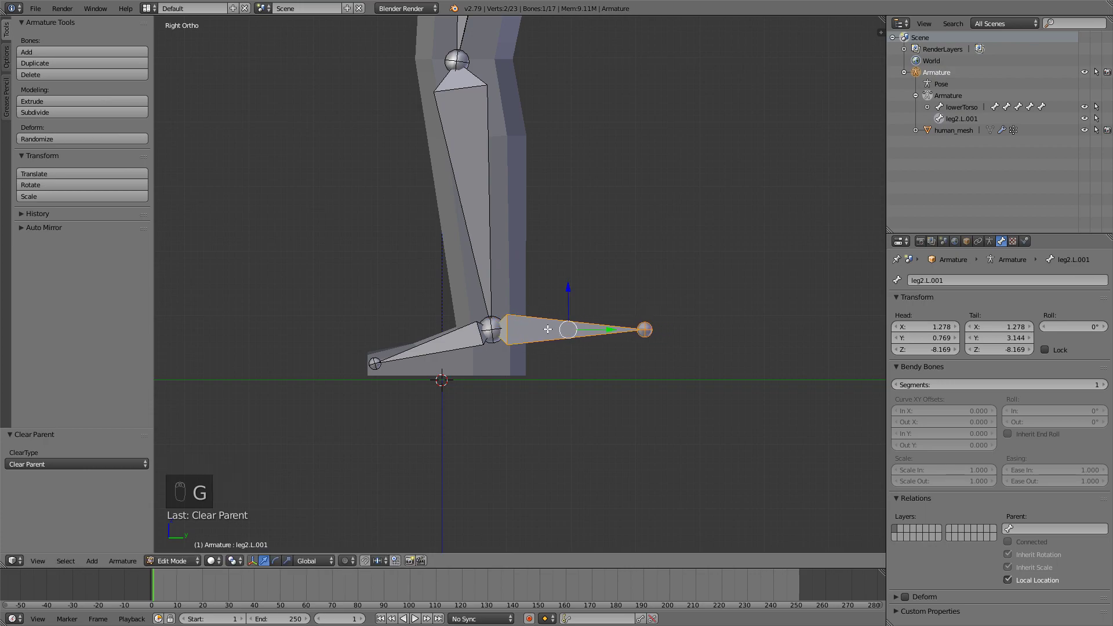
pyautogui.scroll(5, 521, 174)
# - Extrude leg1.L.001 from the left knee, clear its parent, and move it -4.677 along Y
pyautogui.rightClick(525, 198)
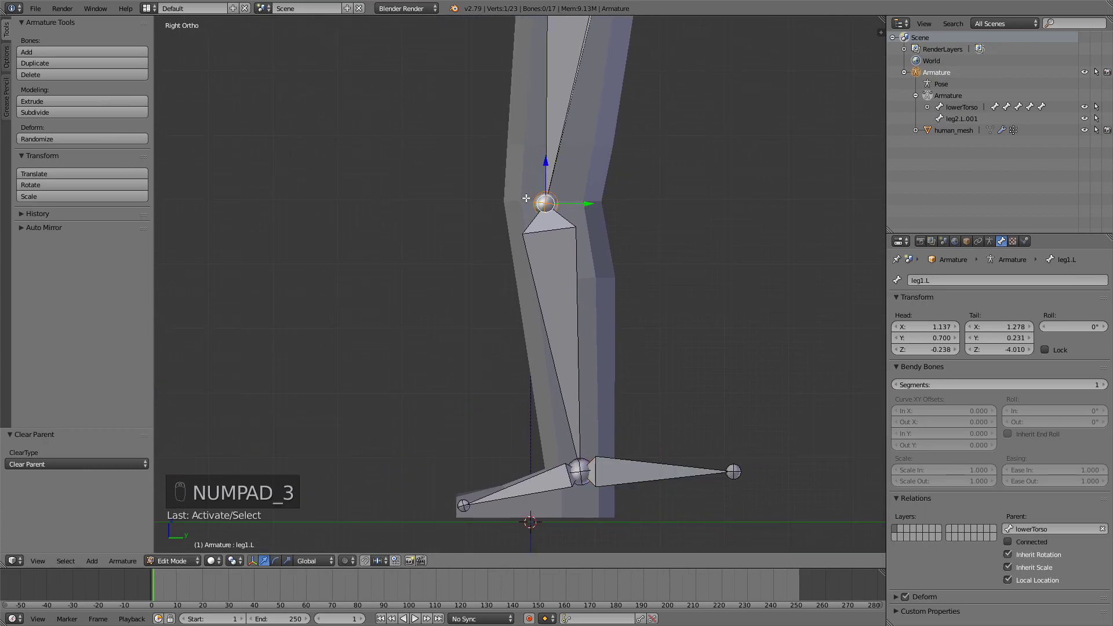
pyautogui.press('e')
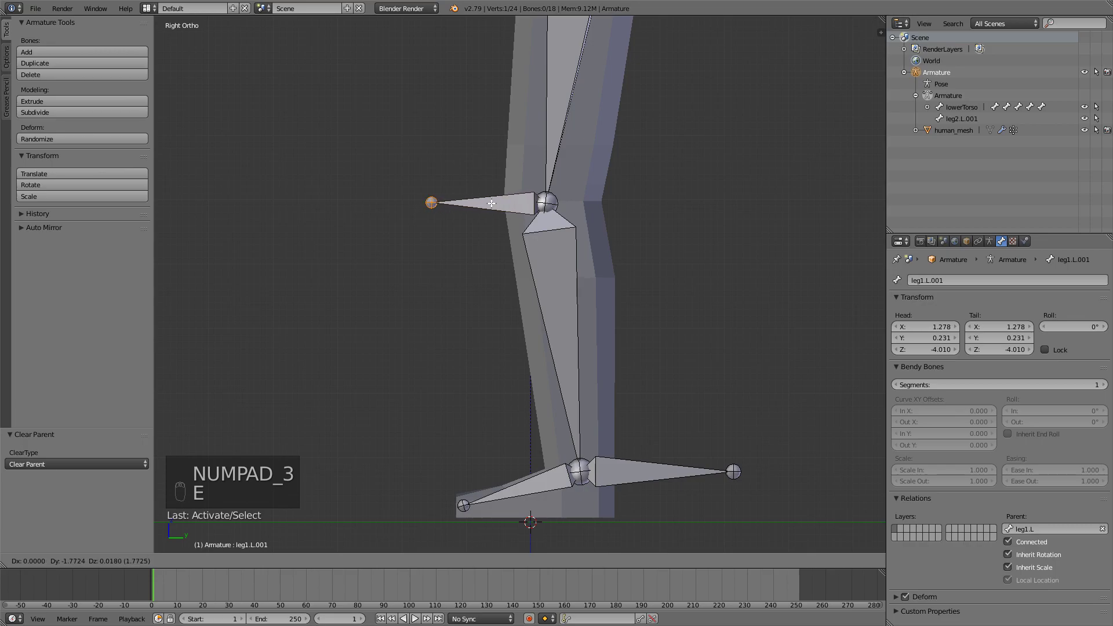
pyautogui.click(482, 207)
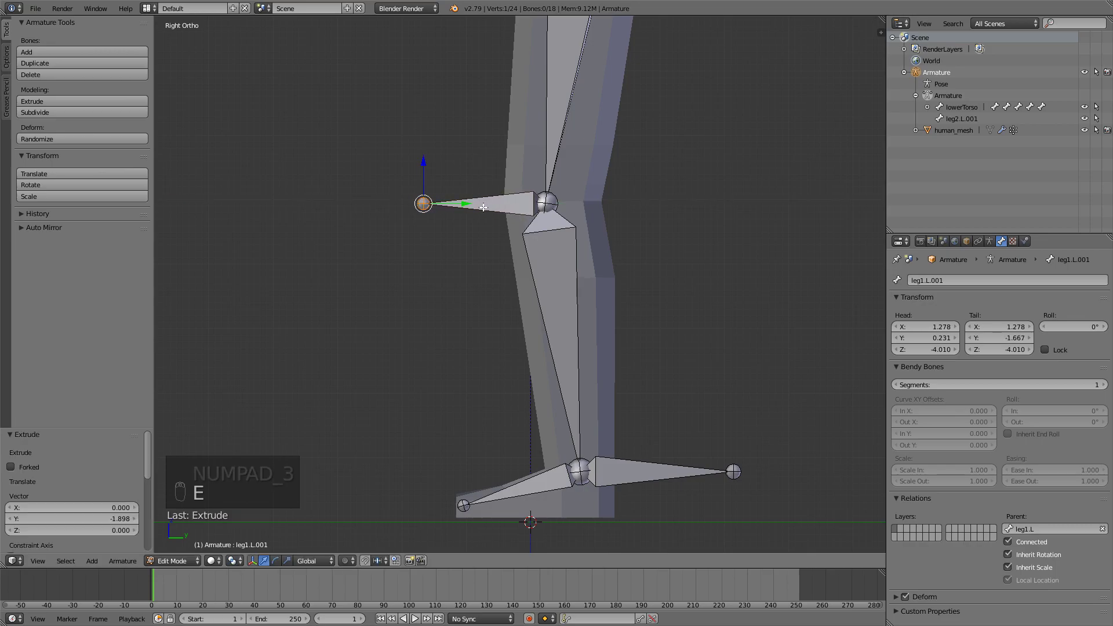
pyautogui.rightClick(521, 209)
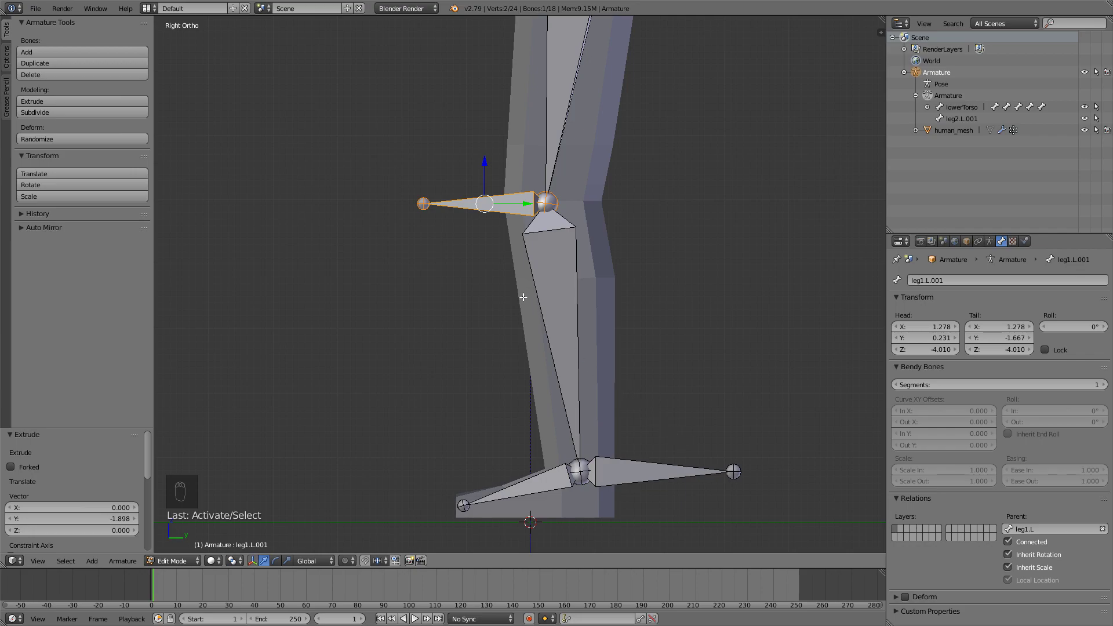
pyautogui.hotkey('alt', 'p')
pyautogui.click(482, 315)
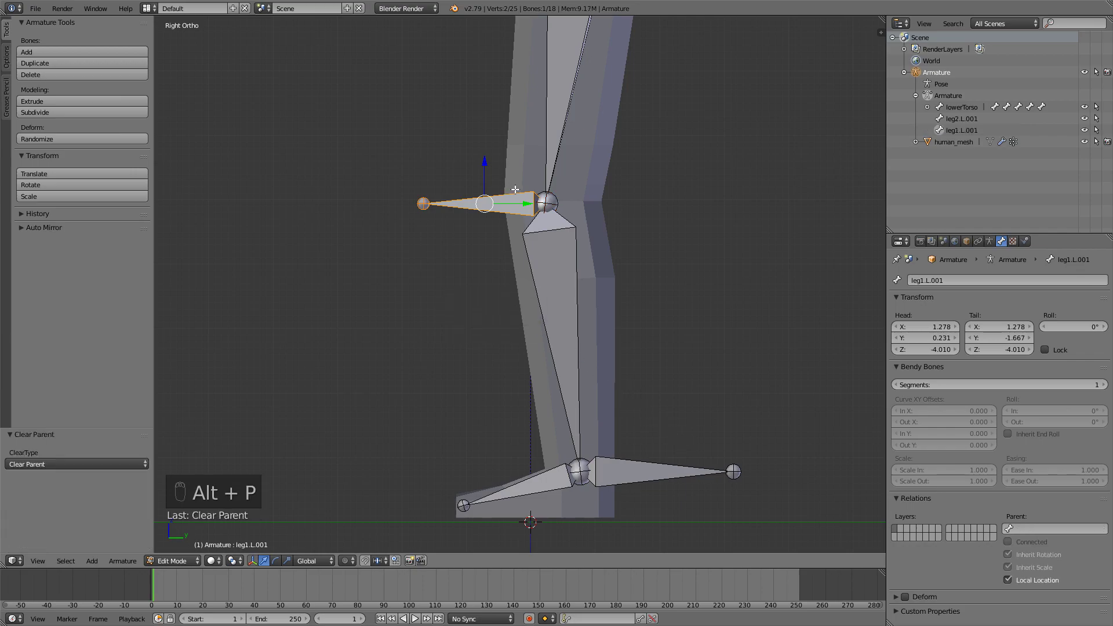
pyautogui.scroll(-2, 493, 313)
pyautogui.press('g')
pyautogui.click(332, 227)
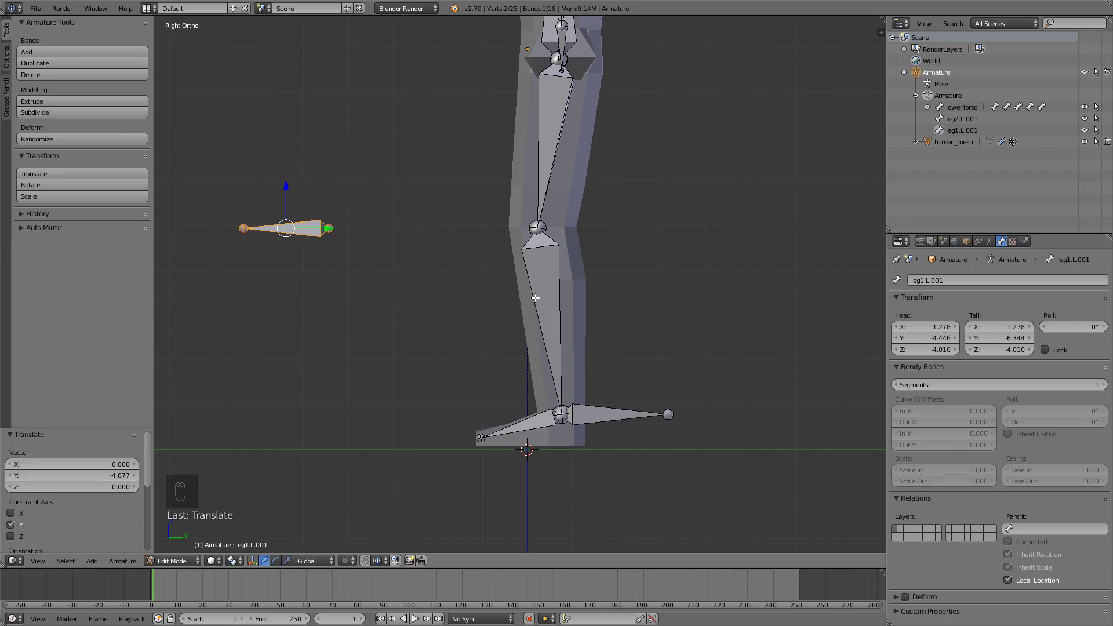
# - Switch the armature to Pose Mode
pyautogui.moveTo(537, 297); pyautogui.dragTo(584, 303, button='middle')
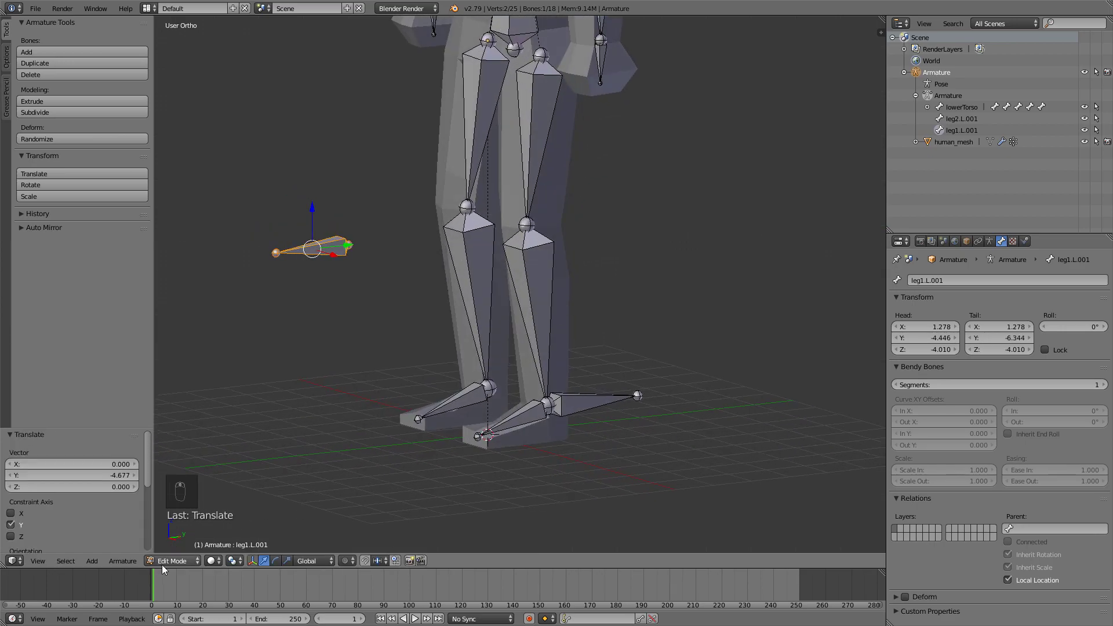
pyautogui.click(161, 565)
pyautogui.click(166, 520)
# - Rename bone leg2.L.001 to 'ikTarget_leg.l'
pyautogui.rightClick(534, 301)
pyautogui.press('t')
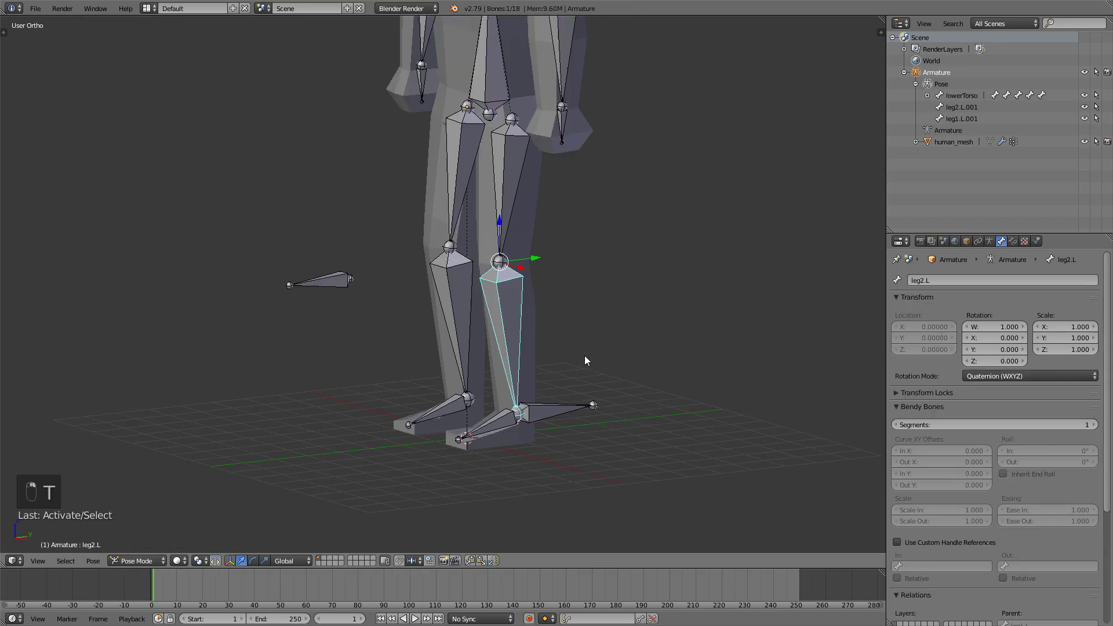
pyautogui.scroll(-1, 507, 302)
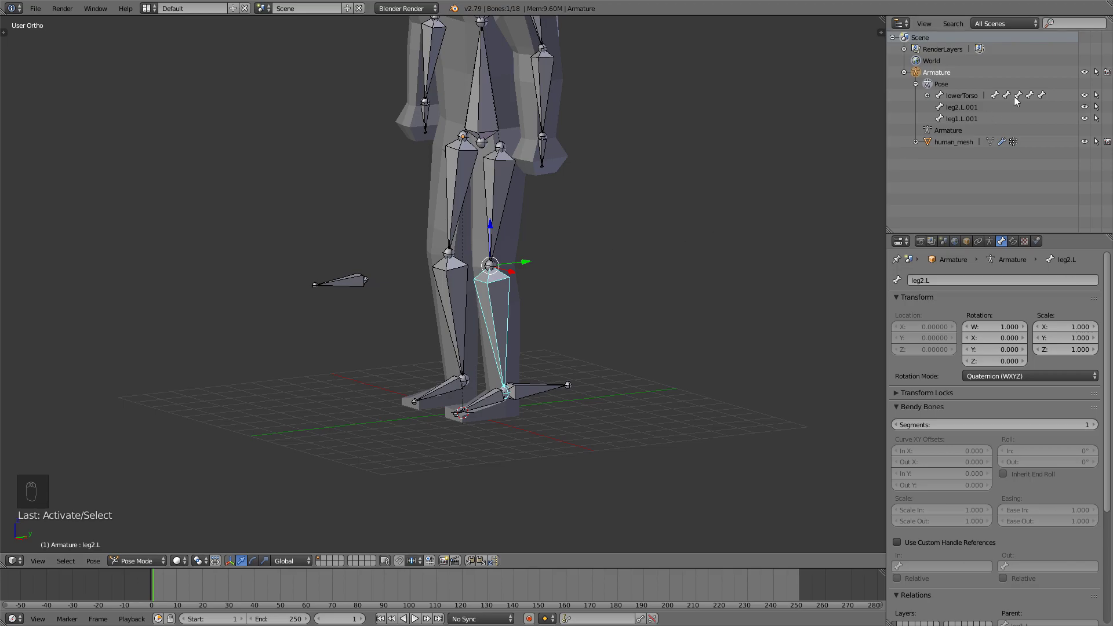
pyautogui.click(960, 106)
pyautogui.moveTo(650, 305); pyautogui.dragTo(520, 404, button='middle')
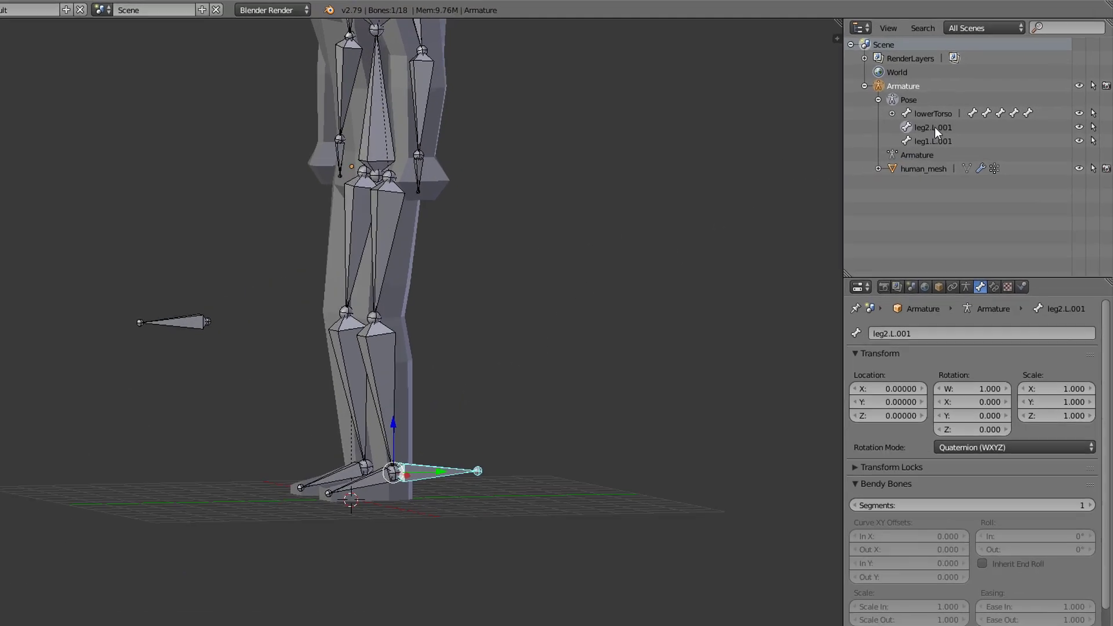
pyautogui.doubleClick(964, 105)
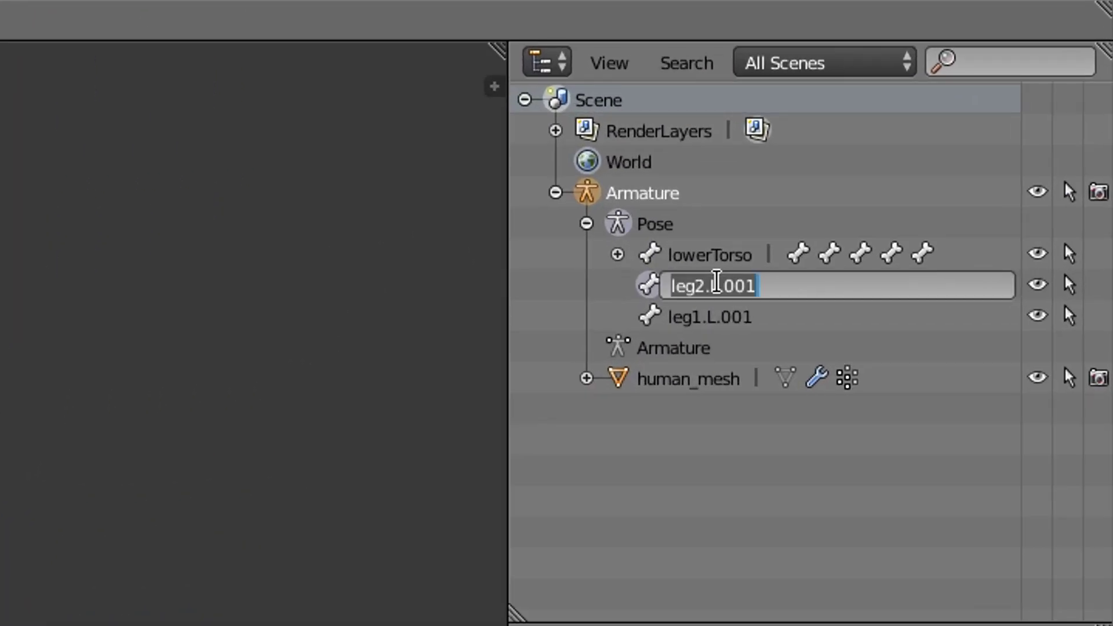
pyautogui.write('ikTa')
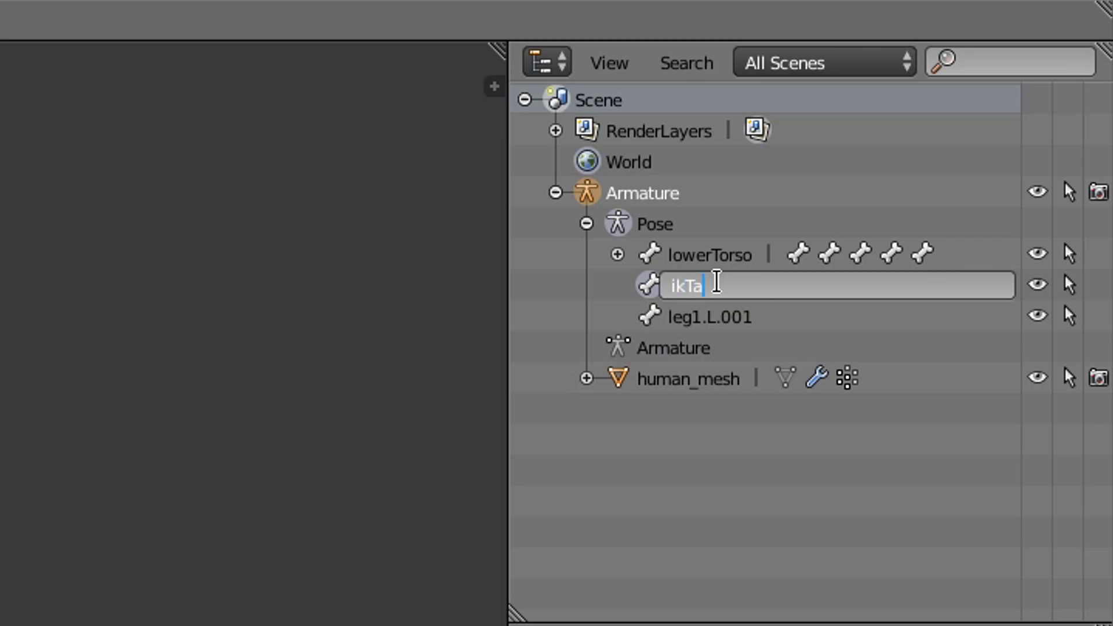
pyautogui.write('rget_leg.l')
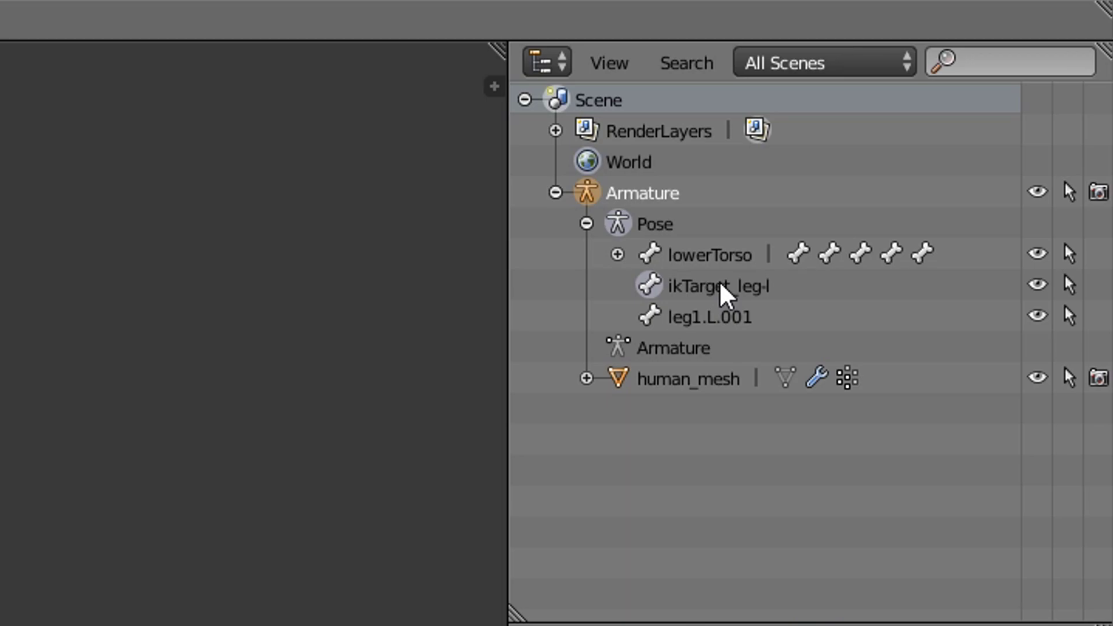
pyautogui.press('Return')
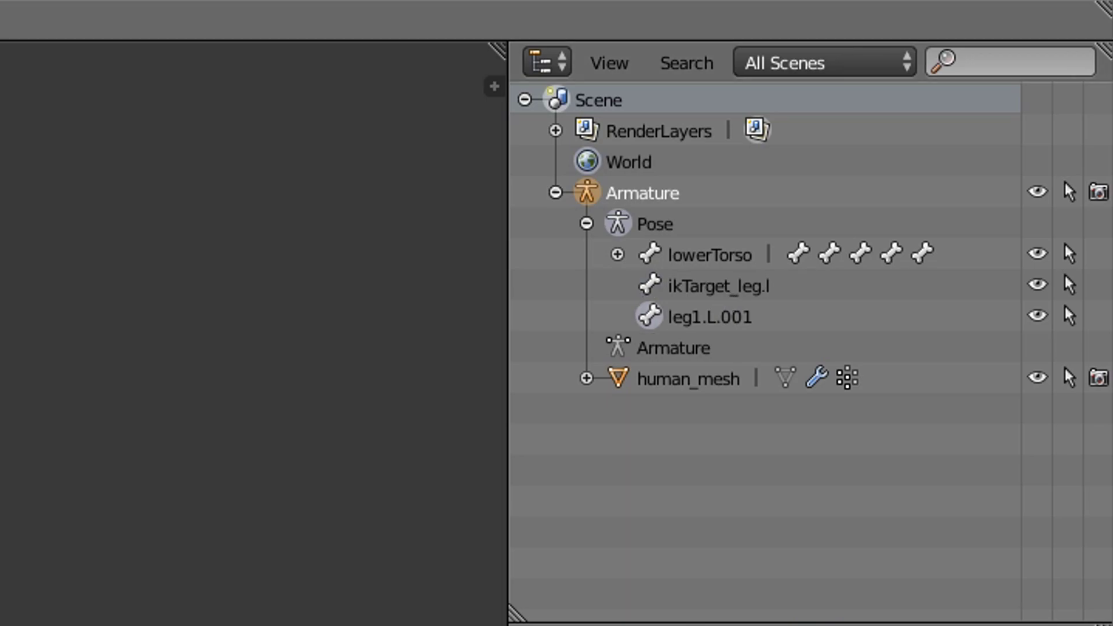
# - Rename bone leg1.L.001 to 'poleTarget_leg.l'
pyautogui.doubleClick(721, 317)
pyautogui.write('poleTarget')
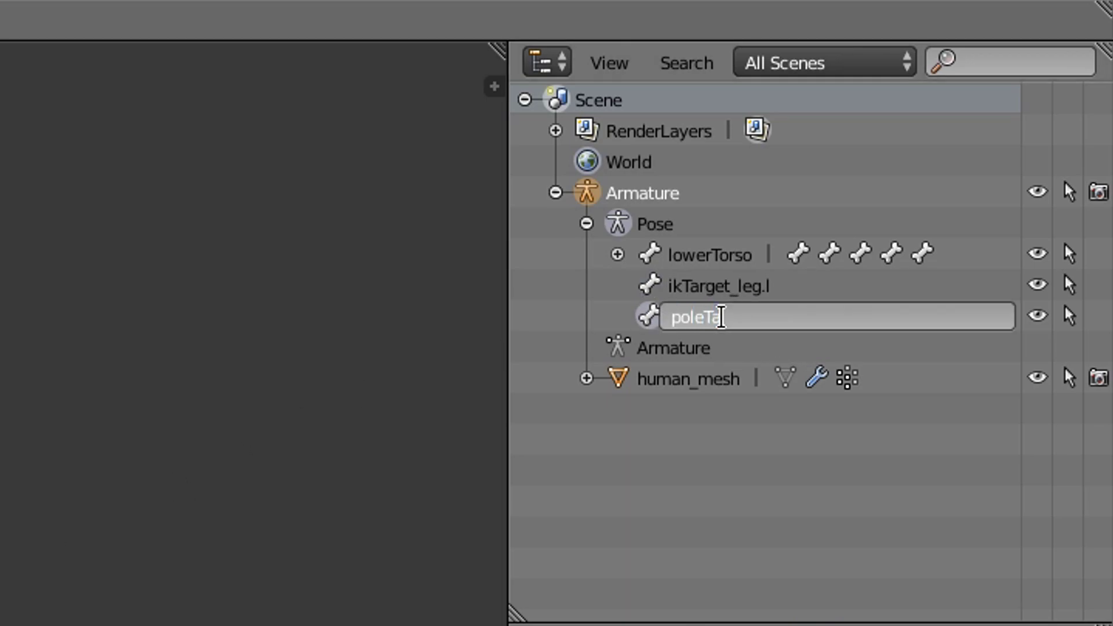
pyautogui.write('_leg.l')
pyautogui.press('Return')
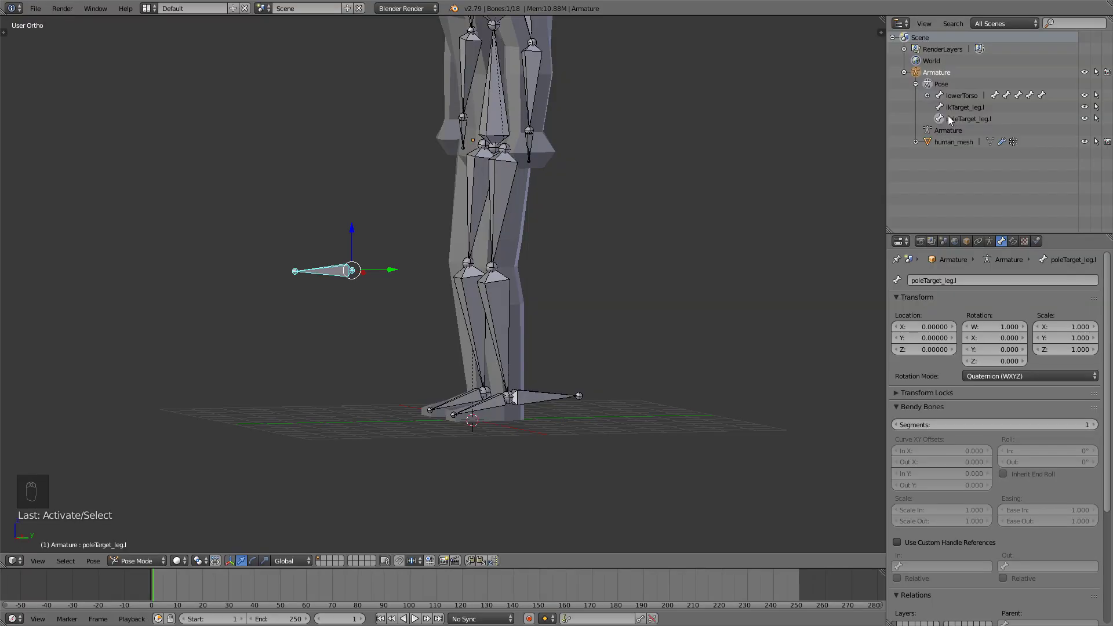
# - Add an Inverse Kinematics bone constraint to the left shin bone leg2.L
pyautogui.rightClick(502, 310)
pyautogui.scroll(3, 493, 308)
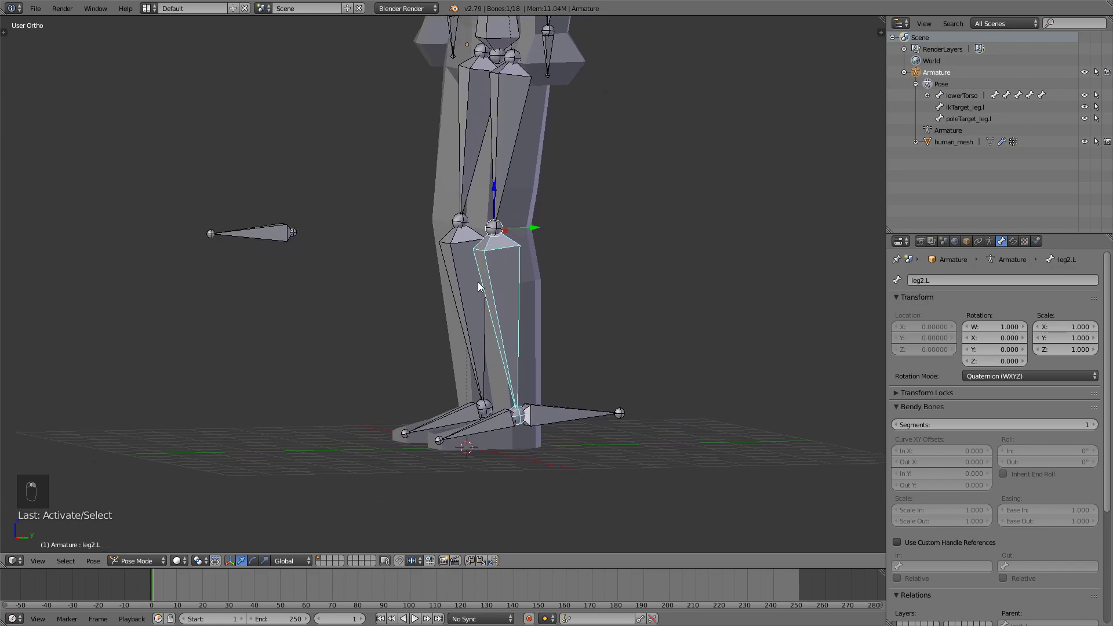
pyautogui.click(1013, 241)
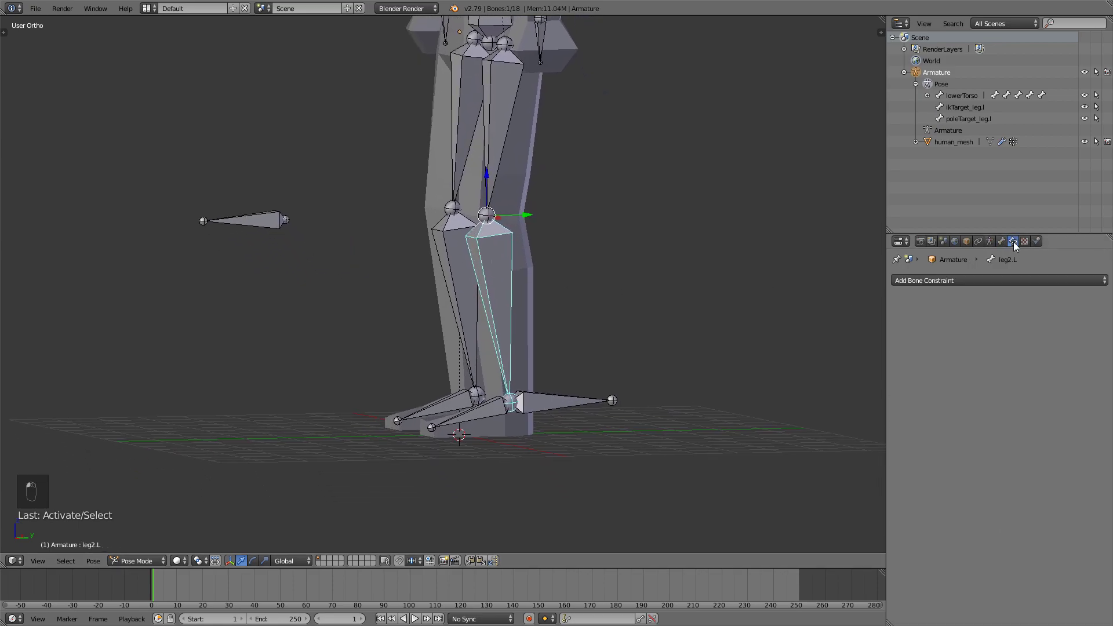
pyautogui.click(965, 281)
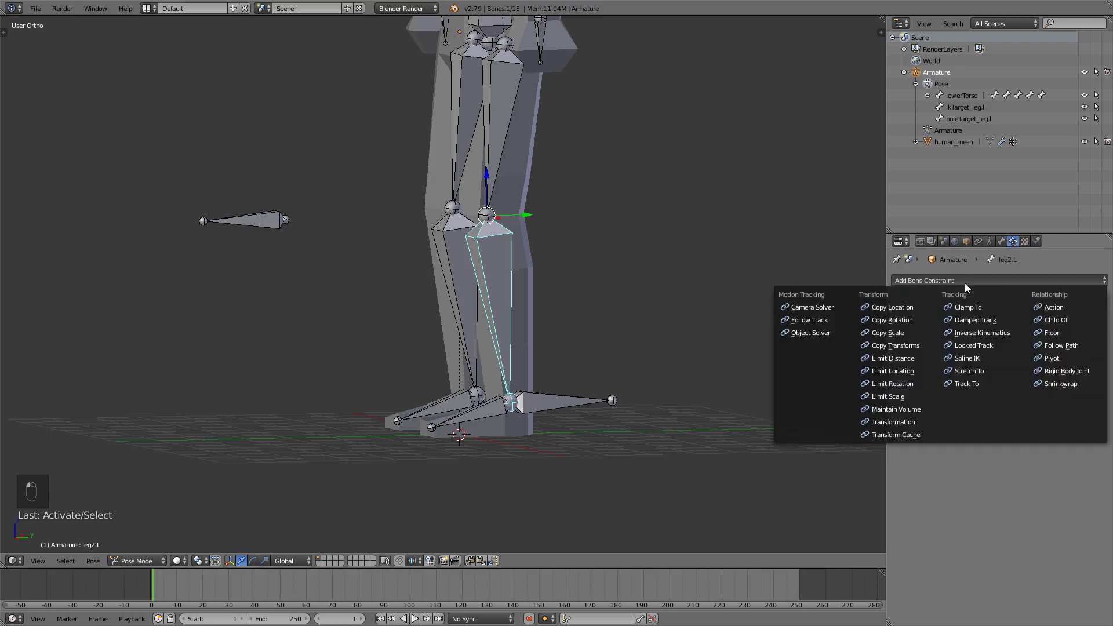
pyautogui.click(994, 337)
pyautogui.scroll(1, 557, 260)
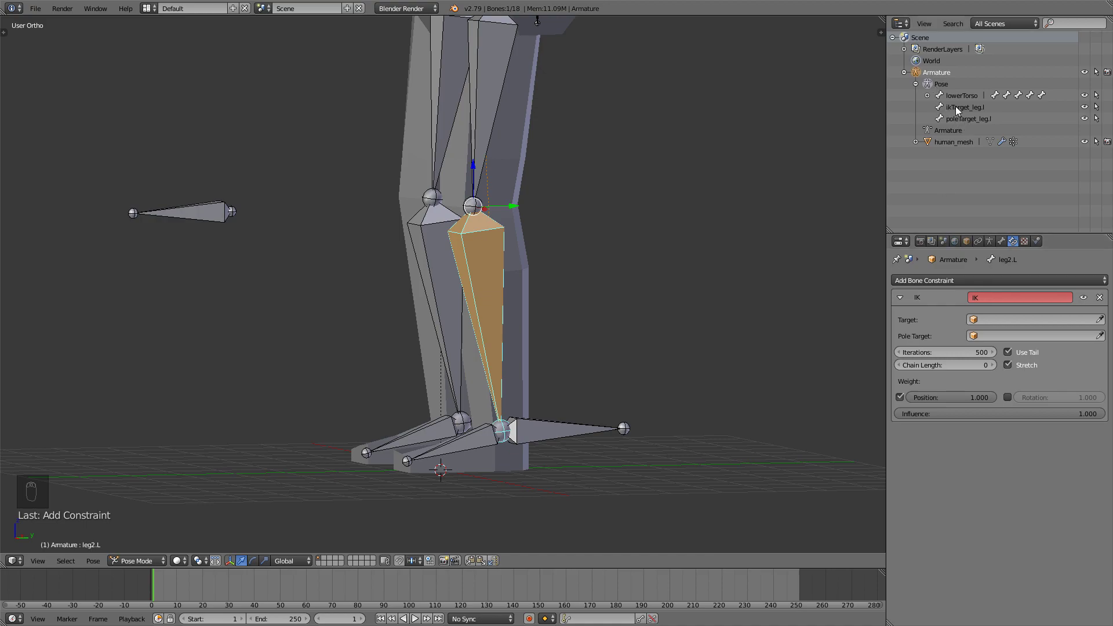
# - Set the IK target to Armature bone ikTarget_leg.l and the pole target object to Armature
pyautogui.click(988, 320)
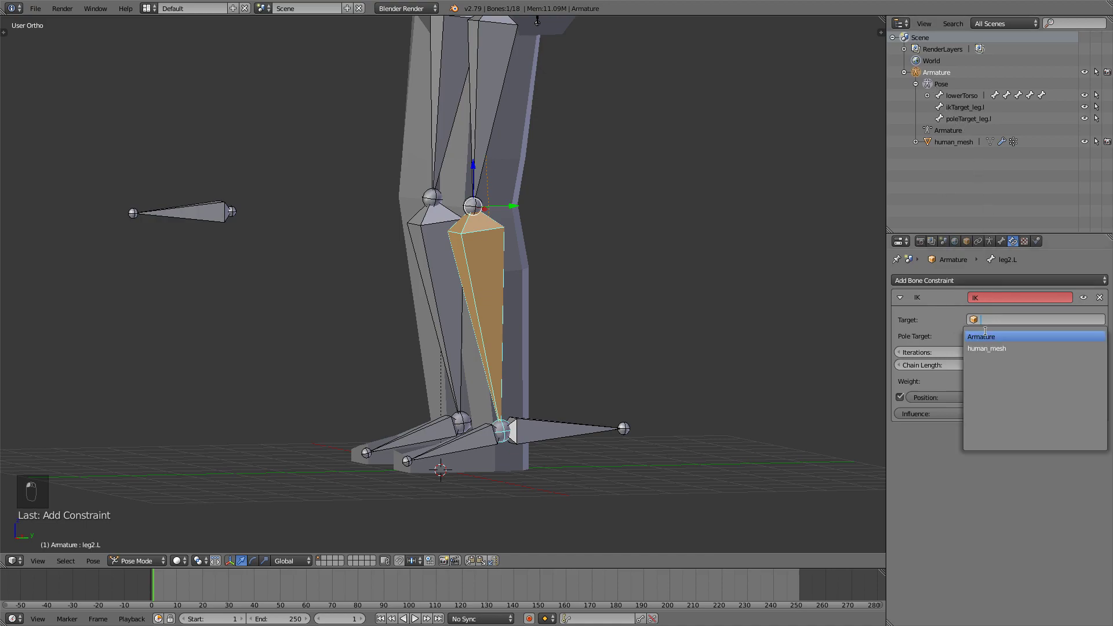
pyautogui.click(986, 333)
pyautogui.click(985, 335)
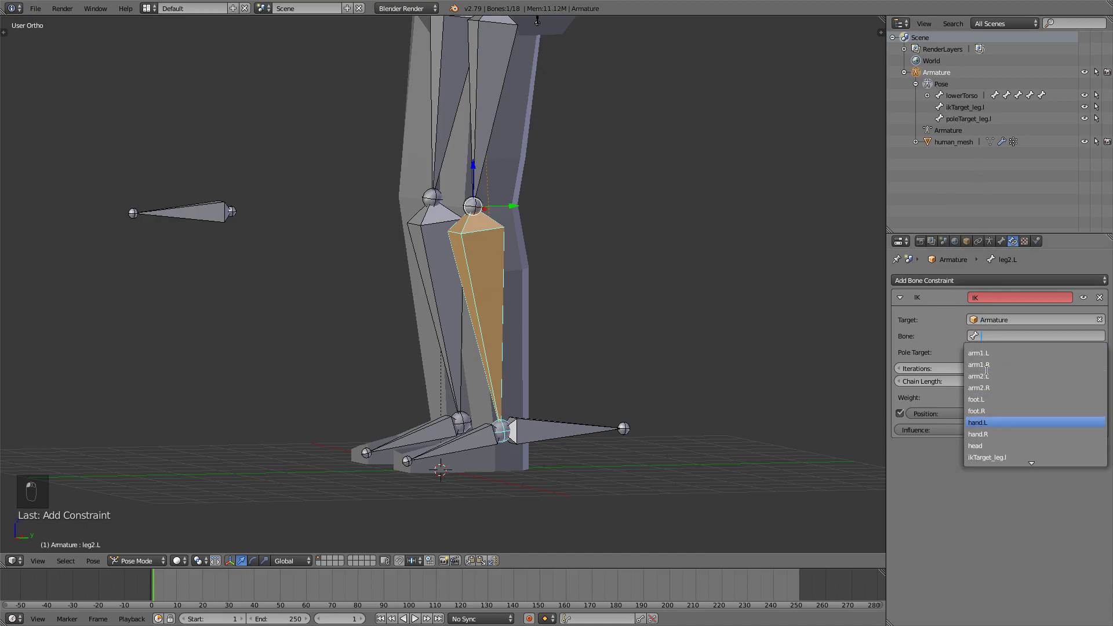
pyautogui.click(988, 456)
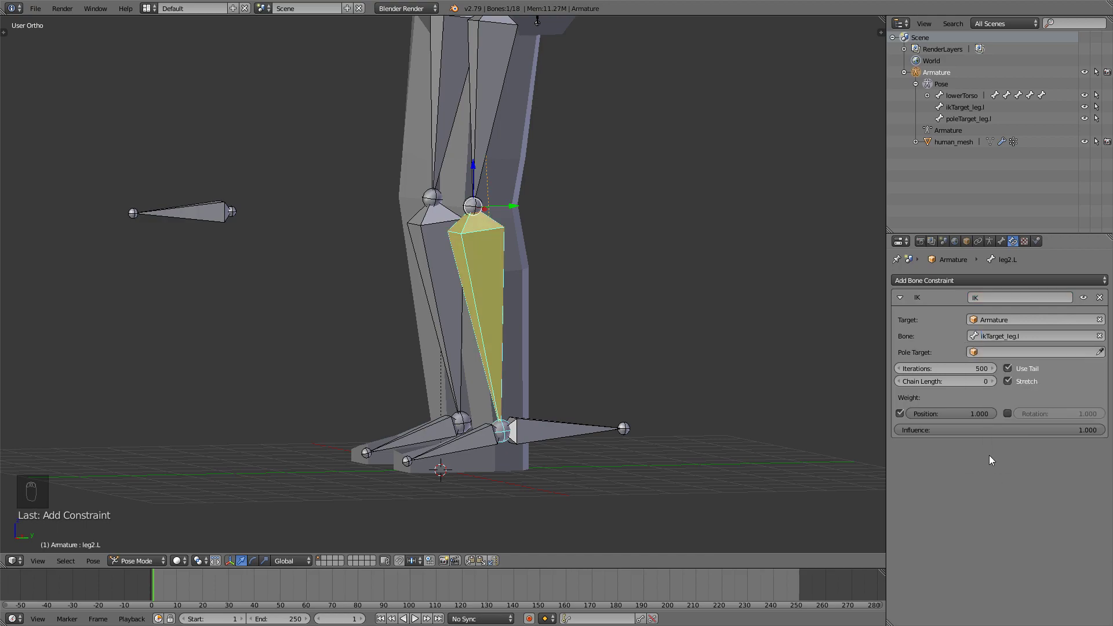
pyautogui.click(988, 351)
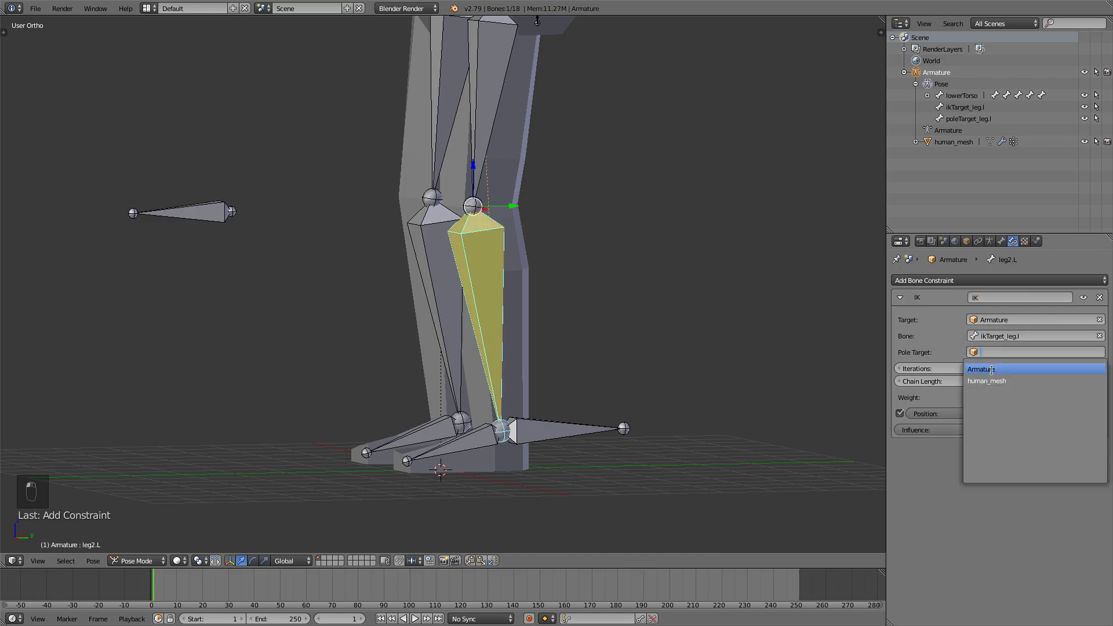
pyautogui.click(992, 369)
pyautogui.click(1000, 370)
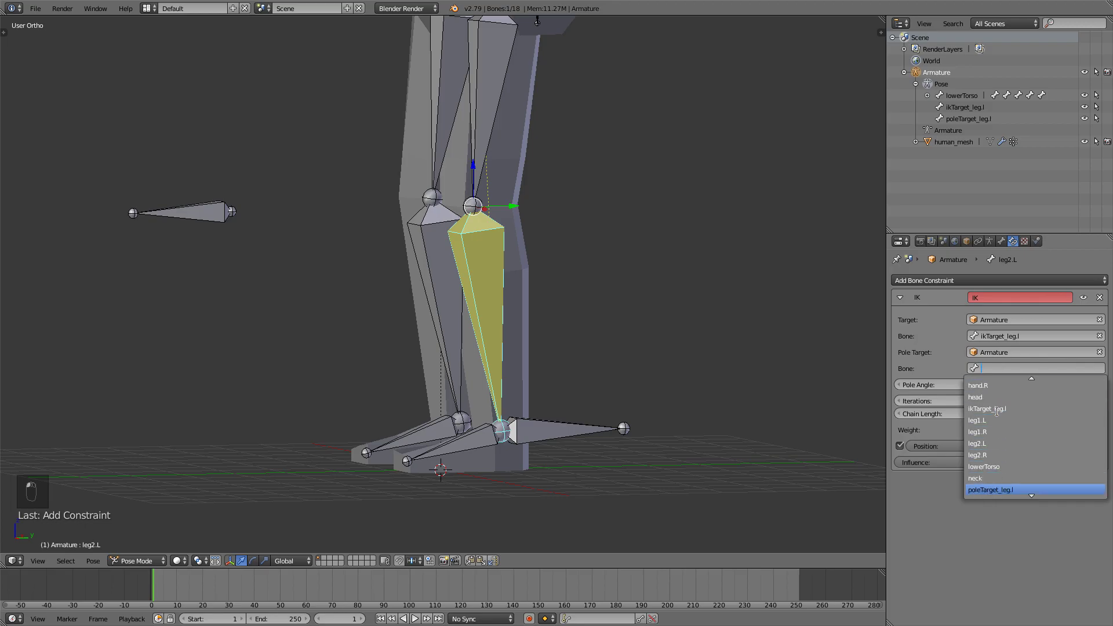
pyautogui.scroll(-1, 998, 481)
# - Pick poleTarget_leg.l as the pole bone and inspect the bent leg
pyautogui.click(998, 480)
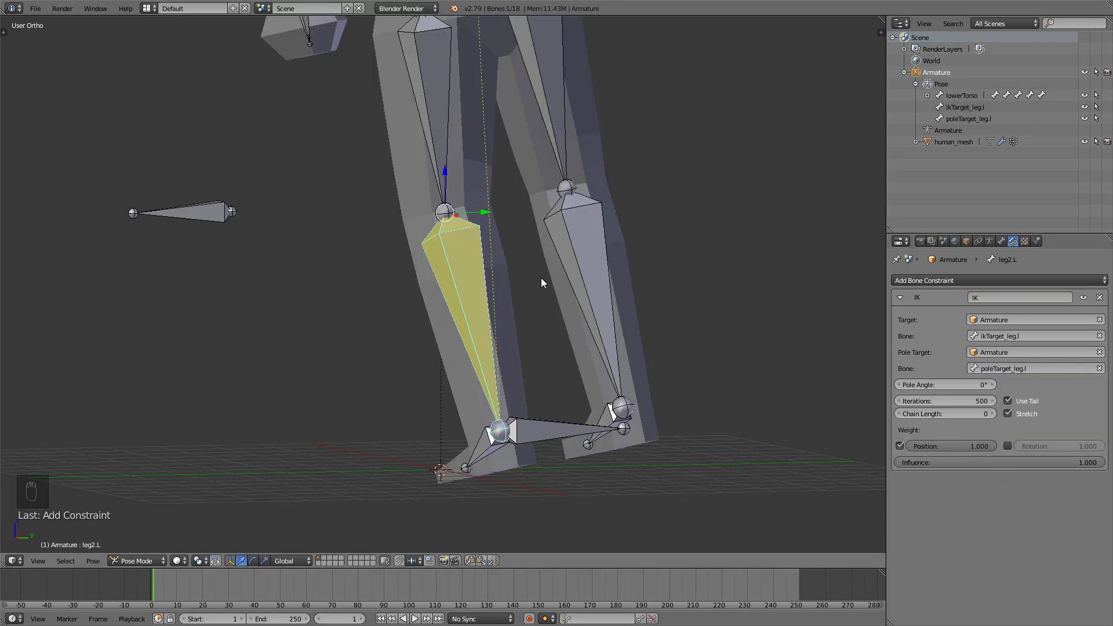
pyautogui.moveTo(541, 277); pyautogui.dragTo(565, 164, button='middle')
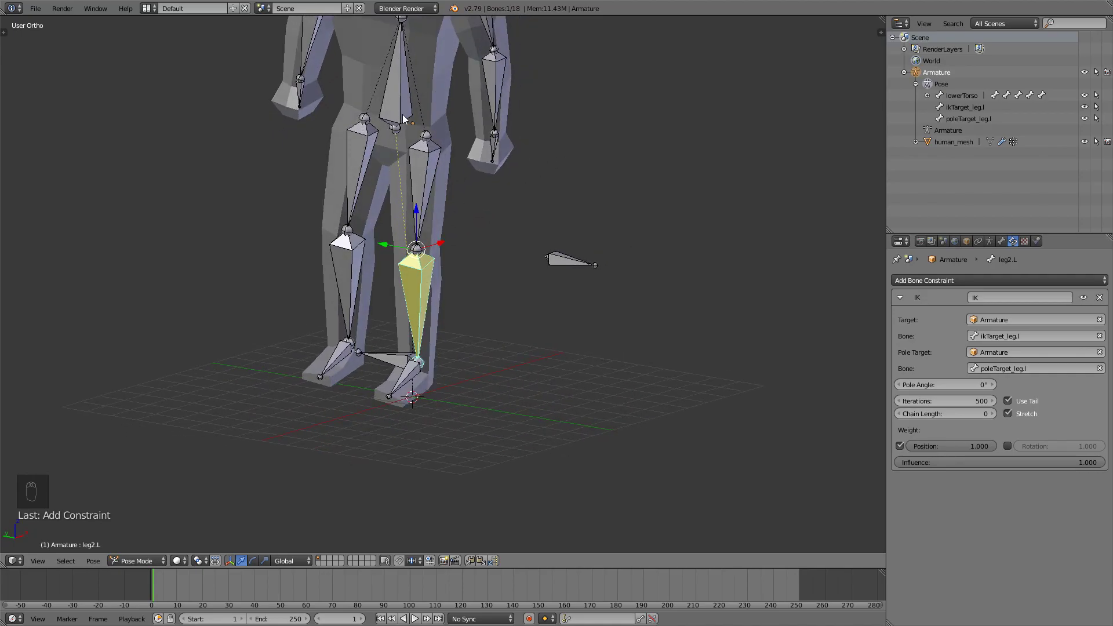
pyautogui.moveTo(472, 212); pyautogui.dragTo(505, 214, button='middle')
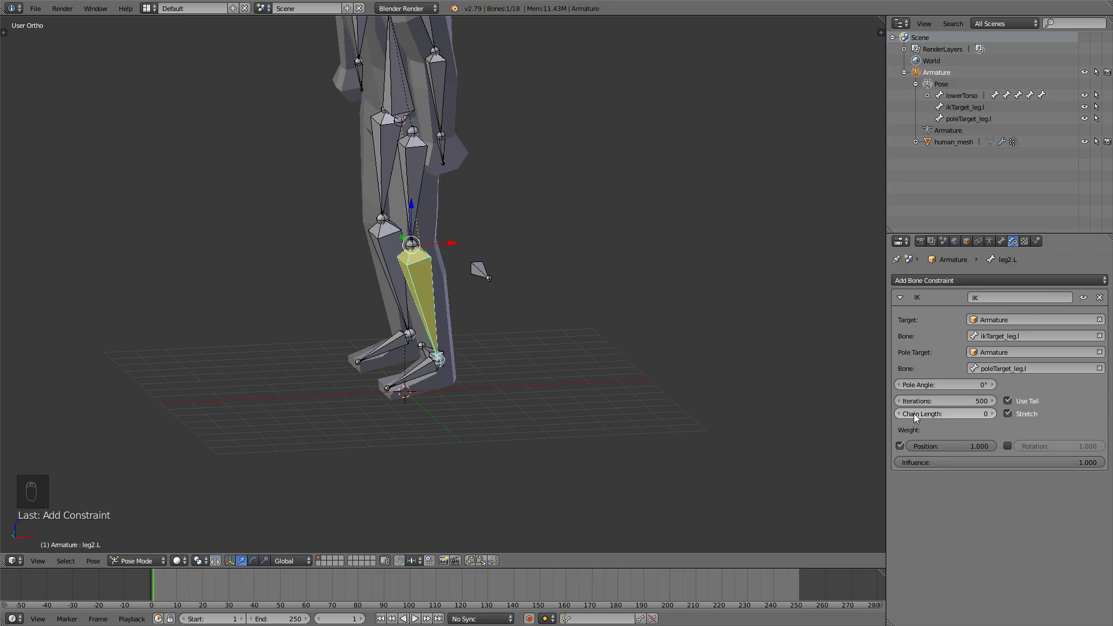
pyautogui.moveTo(408, 296); pyautogui.dragTo(475, 363, button='middle')
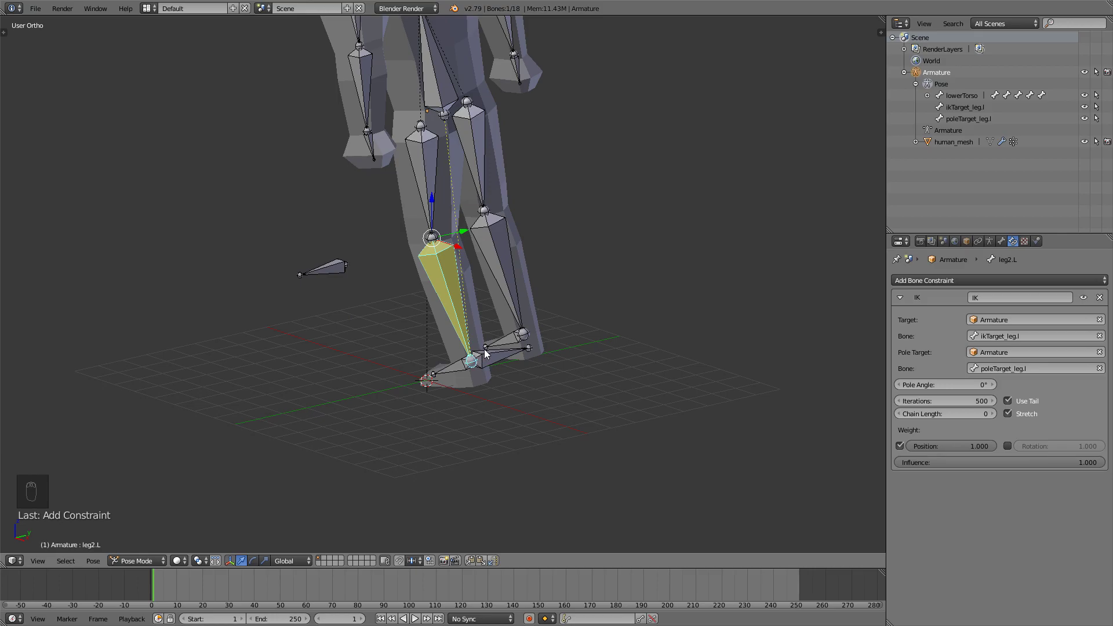
# - Set the leg2.L IK constraint's Chain Length to 2
pyautogui.rightClick(487, 360)
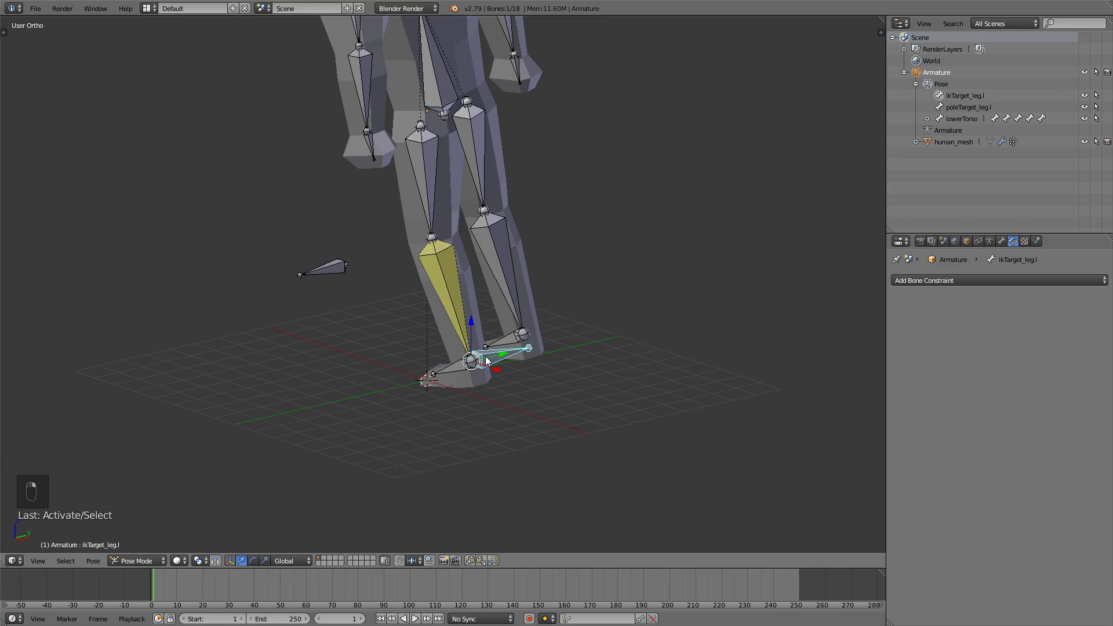
pyautogui.rightClick(444, 283)
pyautogui.rightClick(427, 155)
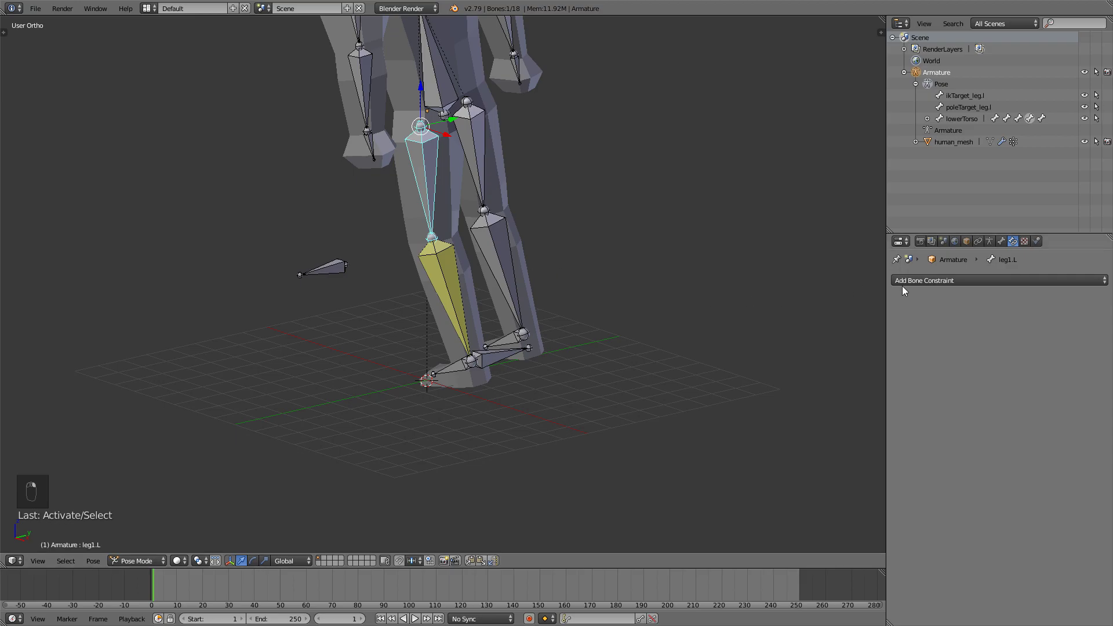
pyautogui.rightClick(446, 288)
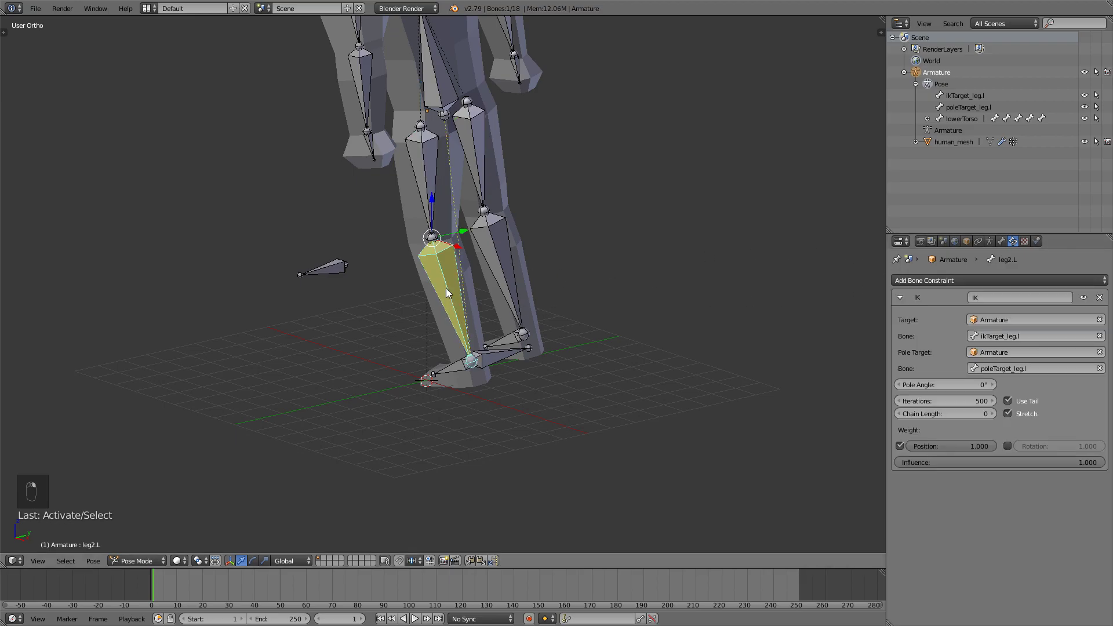
pyautogui.click(992, 413)
pyautogui.click(992, 413)
# - Try a Pole Angle of 90° on the leg IK and check the knee direction
pyautogui.moveTo(534, 335); pyautogui.dragTo(593, 351, button='middle')
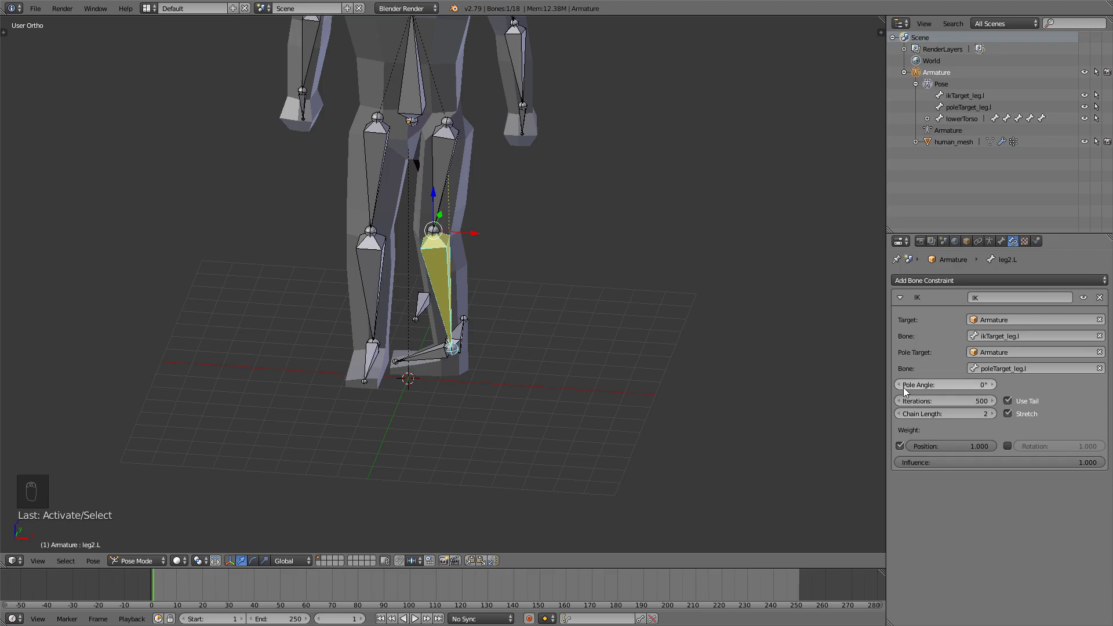
pyautogui.click(930, 381)
pyautogui.write('90')
pyautogui.press('Return')
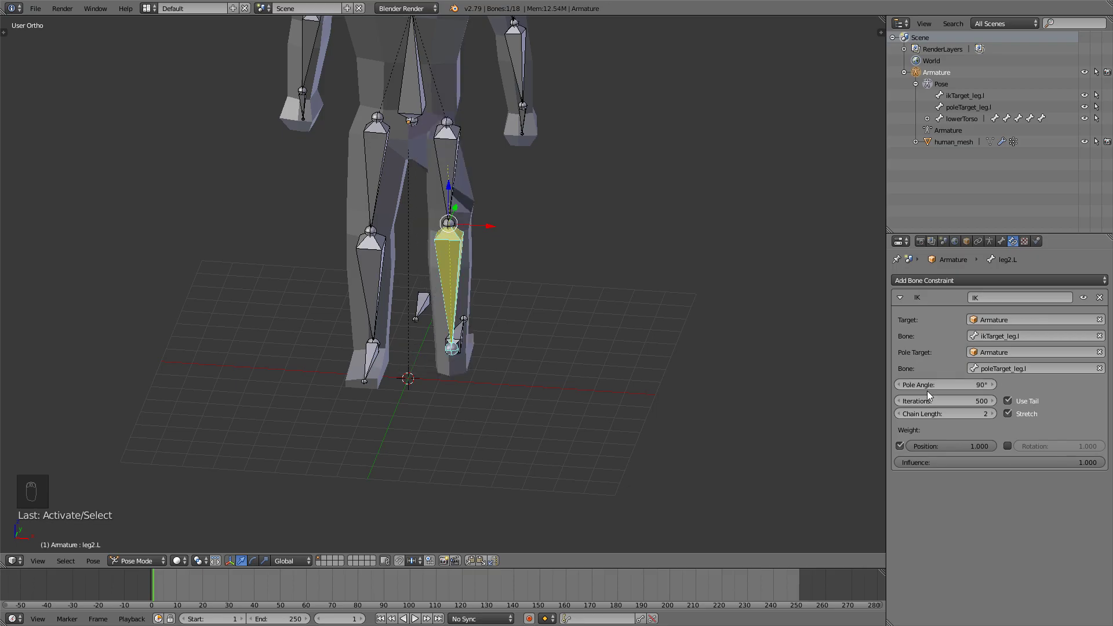
pyautogui.moveTo(683, 217); pyautogui.dragTo(520, 326, button='middle')
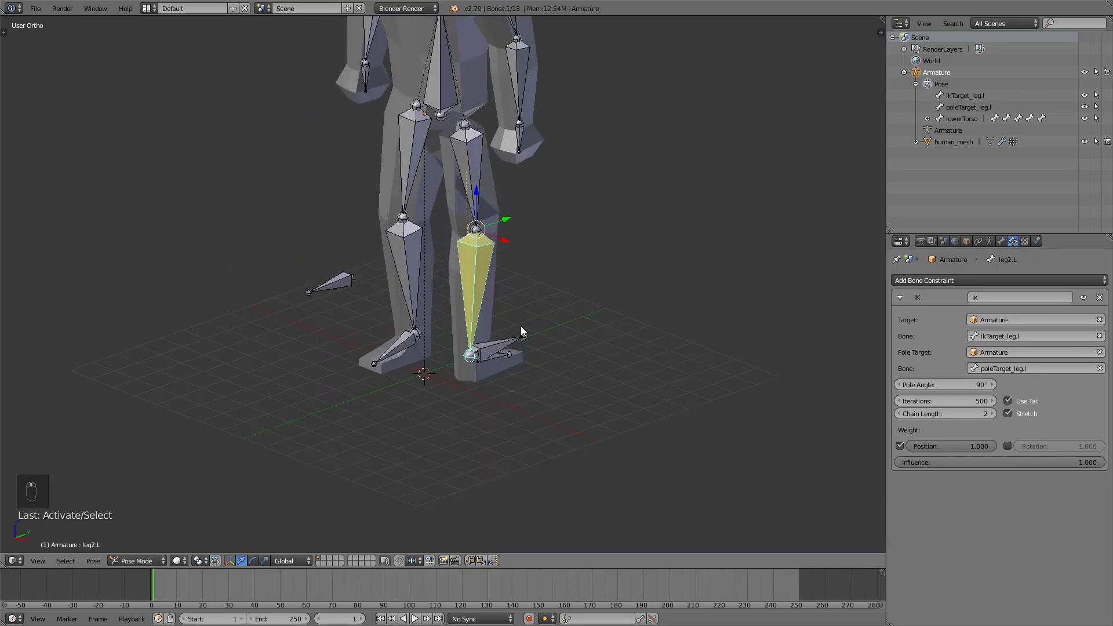
# - Change the Pole Angle to -90° and check the leg's new pose
pyautogui.click(968, 385)
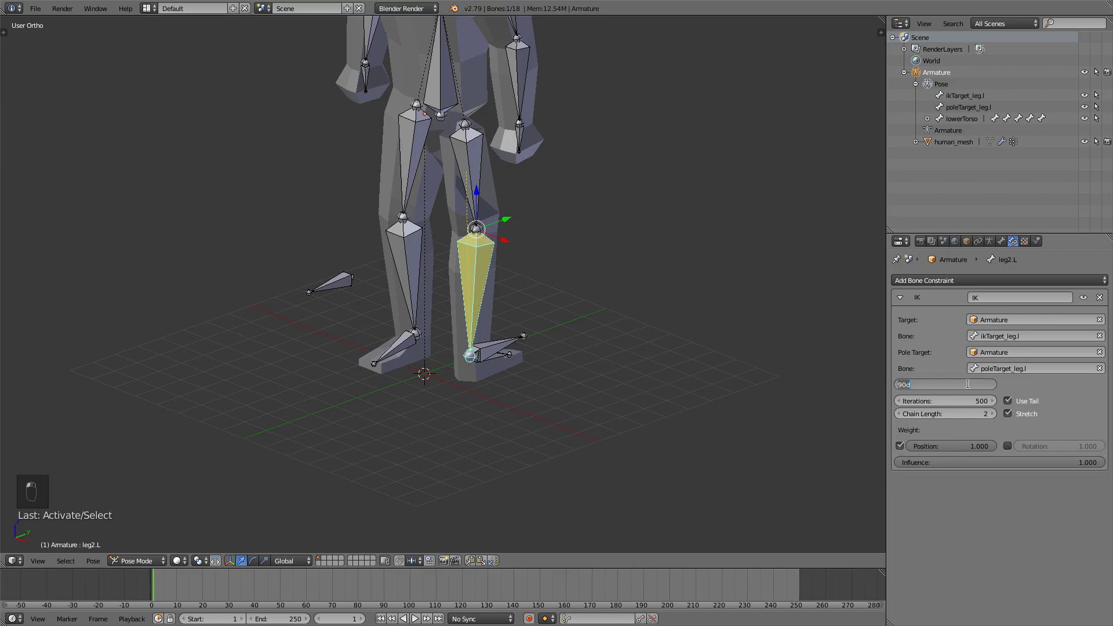
pyautogui.press('BackSpace')
pyautogui.write('-90')
pyautogui.press('Return')
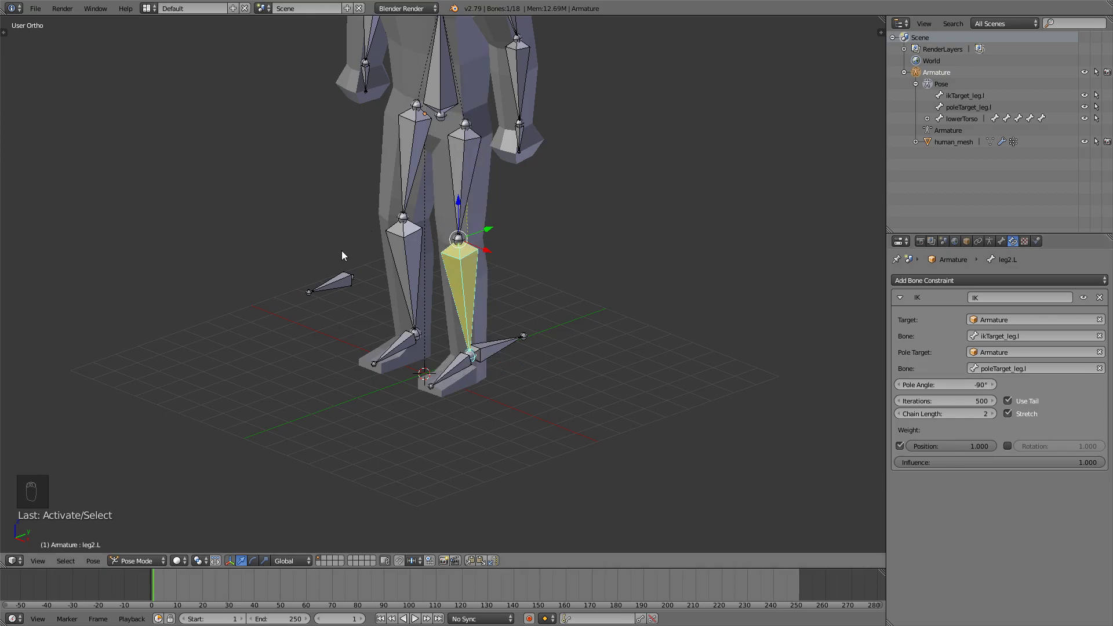
pyautogui.moveTo(342, 250); pyautogui.dragTo(363, 238, button='middle')
# - Move ikTarget_leg.l to test that the thigh and shin follow
pyautogui.click(496, 356)
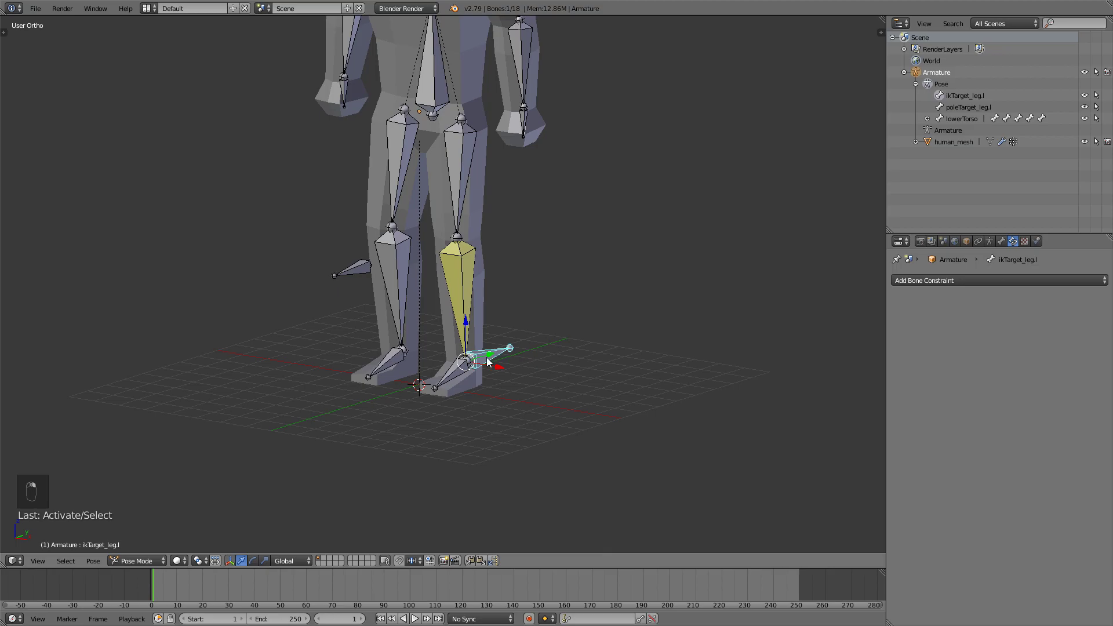
pyautogui.press('g')
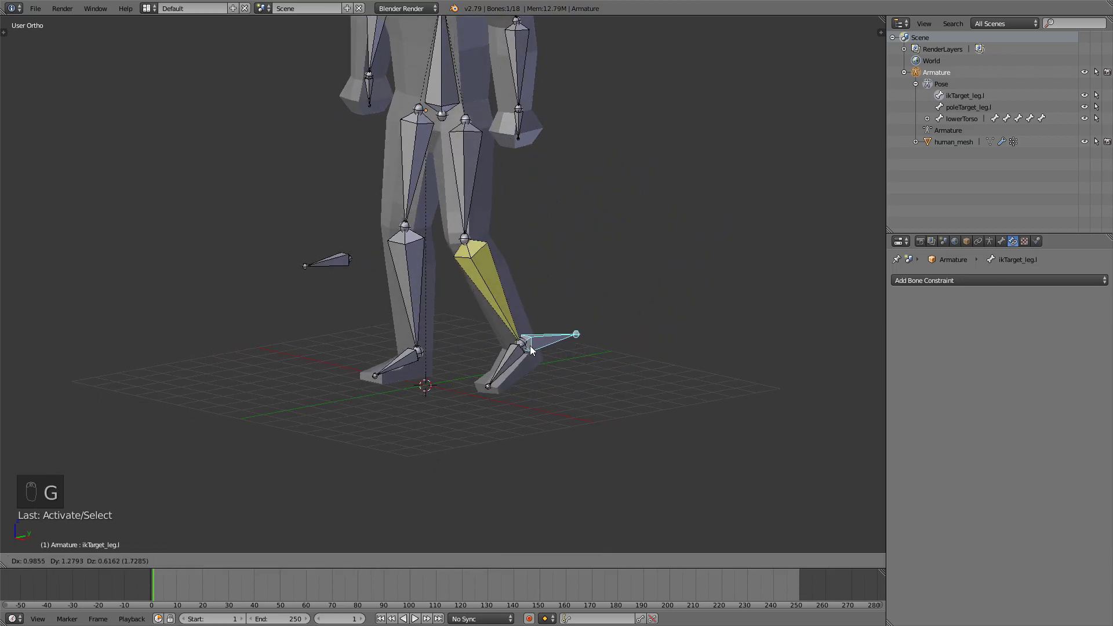
pyautogui.click(534, 354)
# - Hide the thigh, shin, pole target and foot bones, then move ikTarget_leg.l again
pyautogui.rightClick(465, 165)
pyautogui.keyDown('shift'); pyautogui.rightClick(465, 268); pyautogui.keyUp('shift')
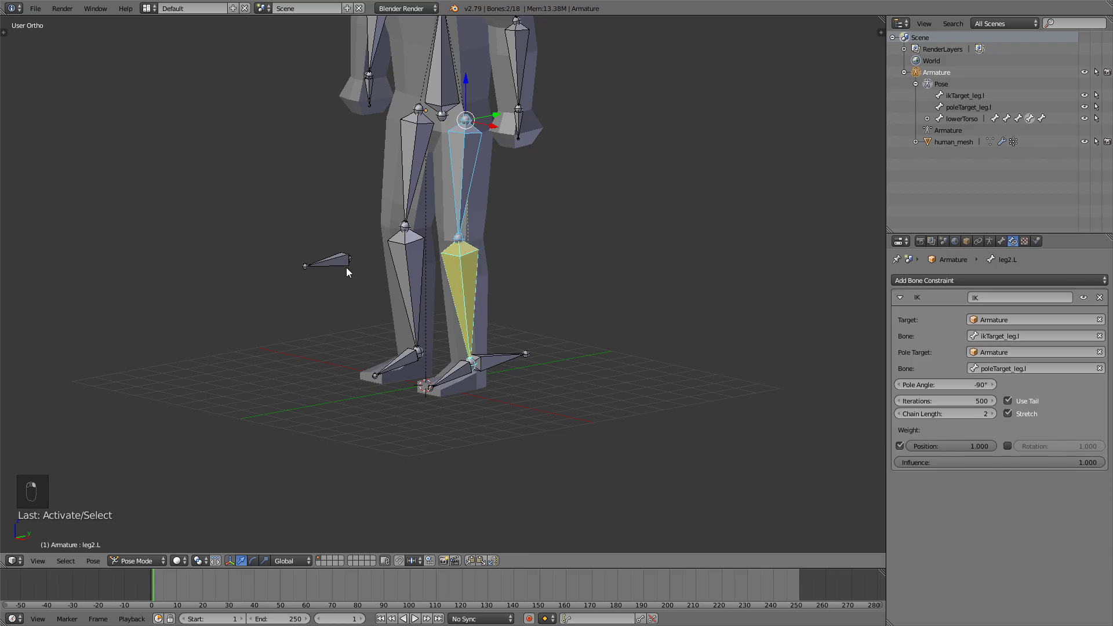
pyautogui.keyDown('shift'); pyautogui.rightClick(346, 266); pyautogui.keyUp('shift')
pyautogui.keyDown('shift'); pyautogui.rightClick(456, 373); pyautogui.keyUp('shift')
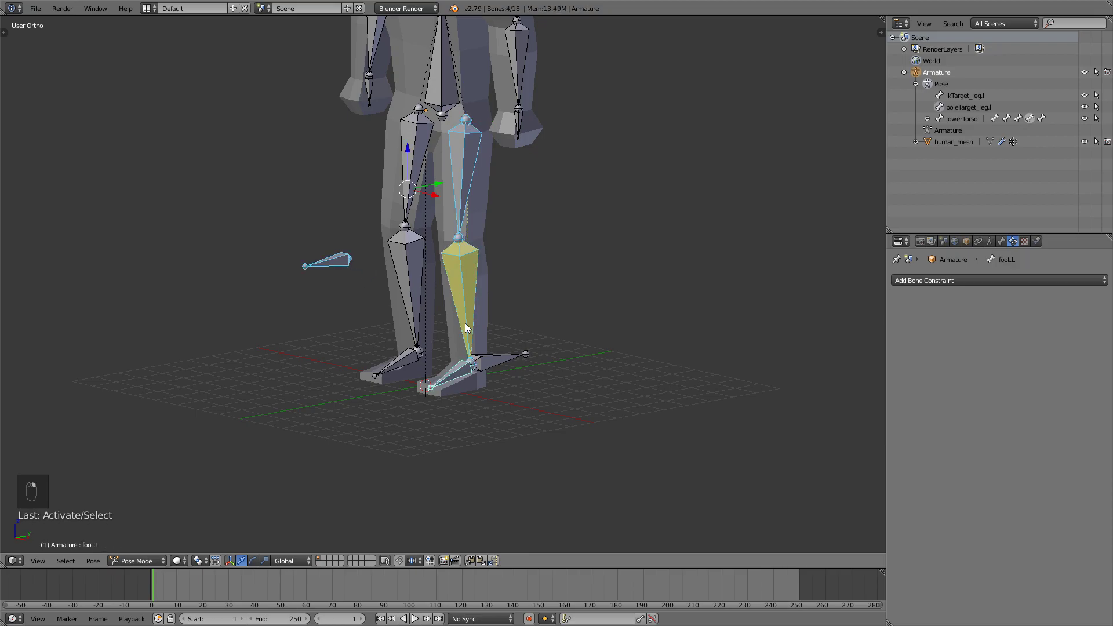
pyautogui.press('h')
pyautogui.rightClick(492, 359)
pyautogui.press('g')
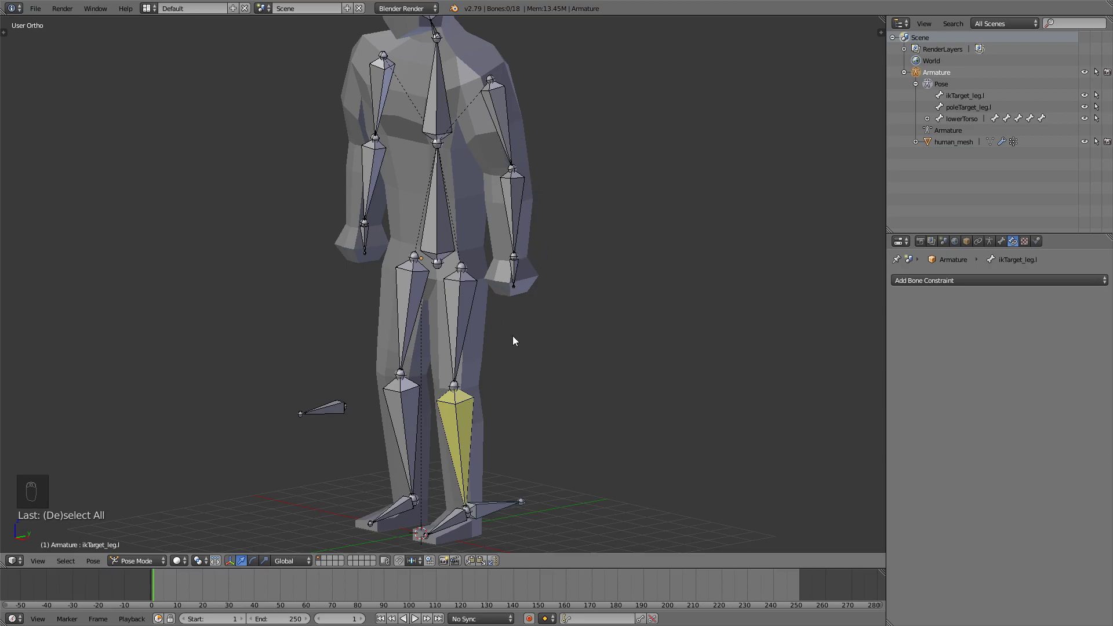
# - Select the left forearm bone arm2.L and enter Edit Mode
pyautogui.press('KP_3')
pyautogui.scroll(3, 489, 248)
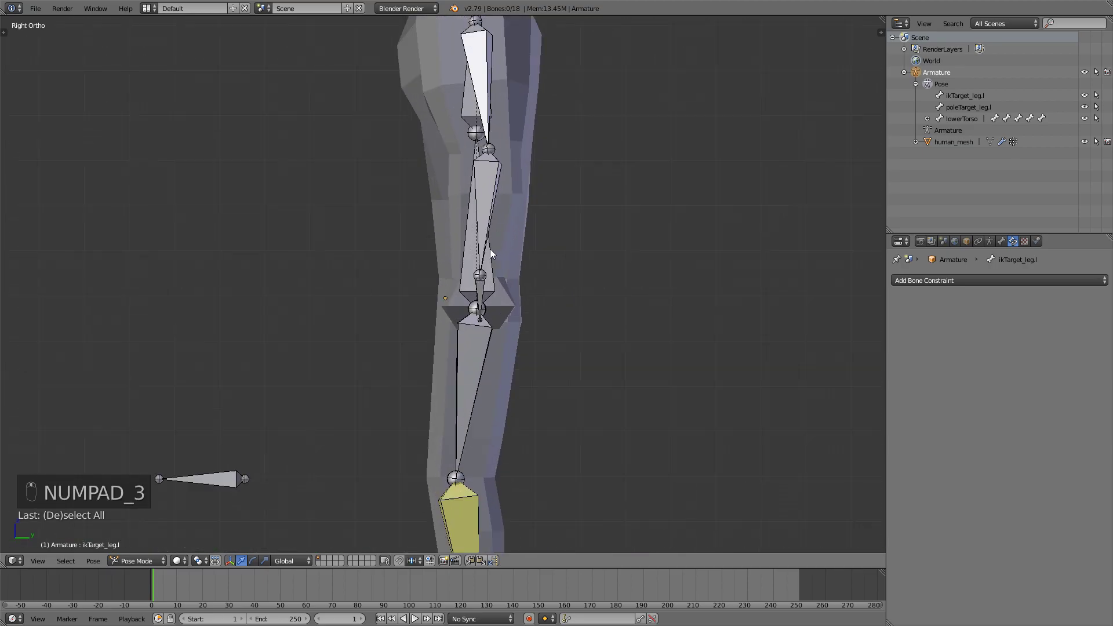
pyautogui.rightClick(469, 278)
pyautogui.moveTo(469, 278); pyautogui.dragTo(542, 295, button='middle')
pyautogui.rightClick(536, 294)
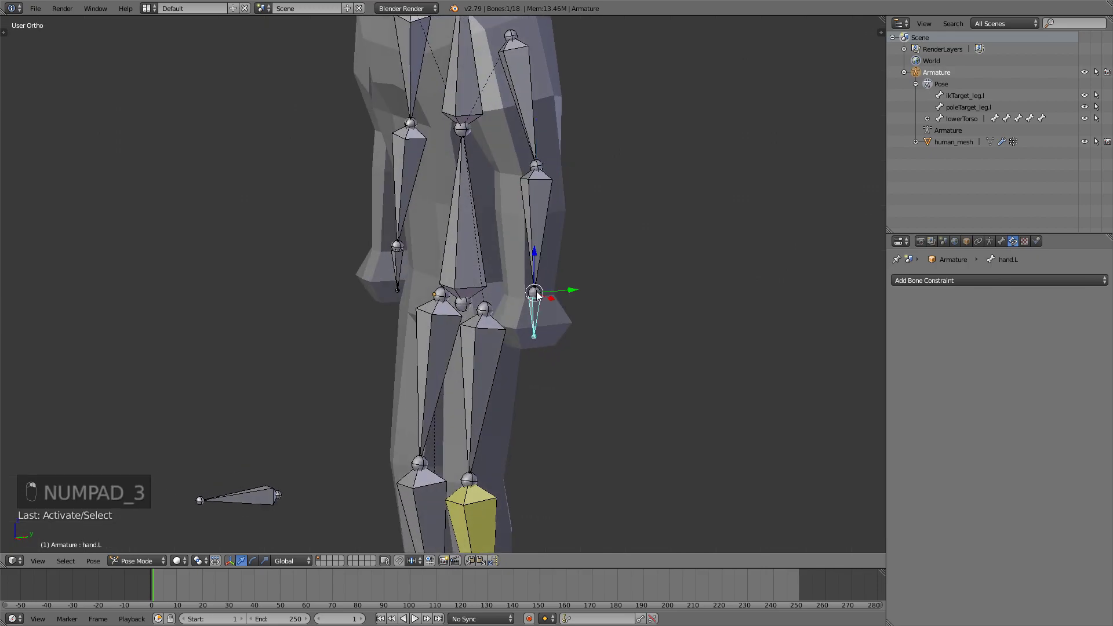
pyautogui.press('Tab')
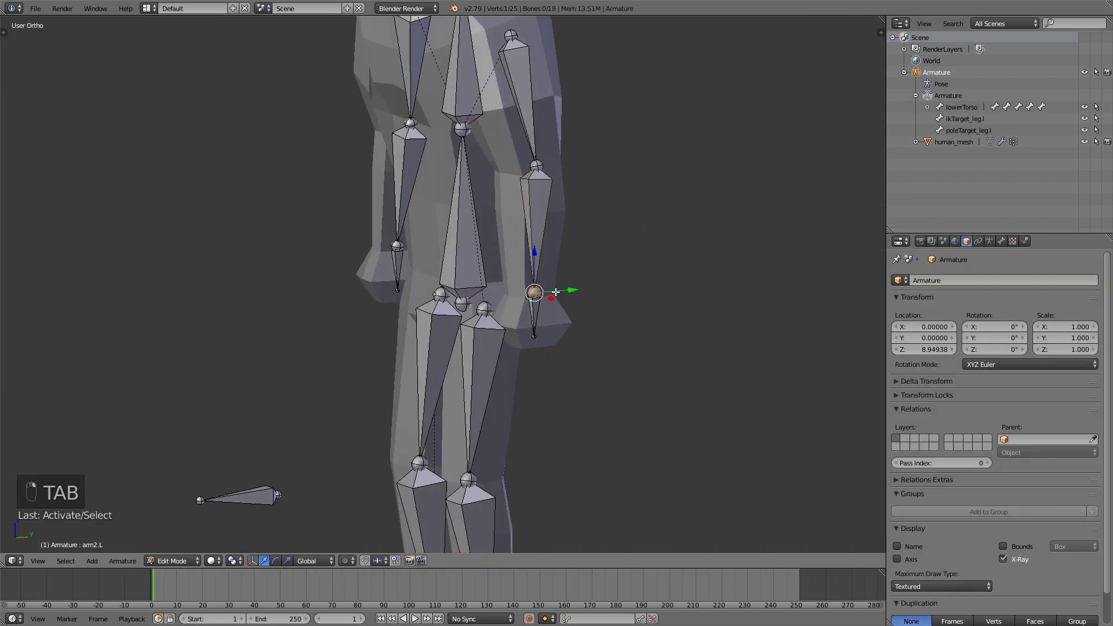
# - In right side view, extrude a new bone arm2.L.001 from the left wrist
pyautogui.press('KP_3')
pyautogui.scroll(3, 557, 293)
pyautogui.moveTo(556, 293); pyautogui.dragTo(604, 324, button='middle')
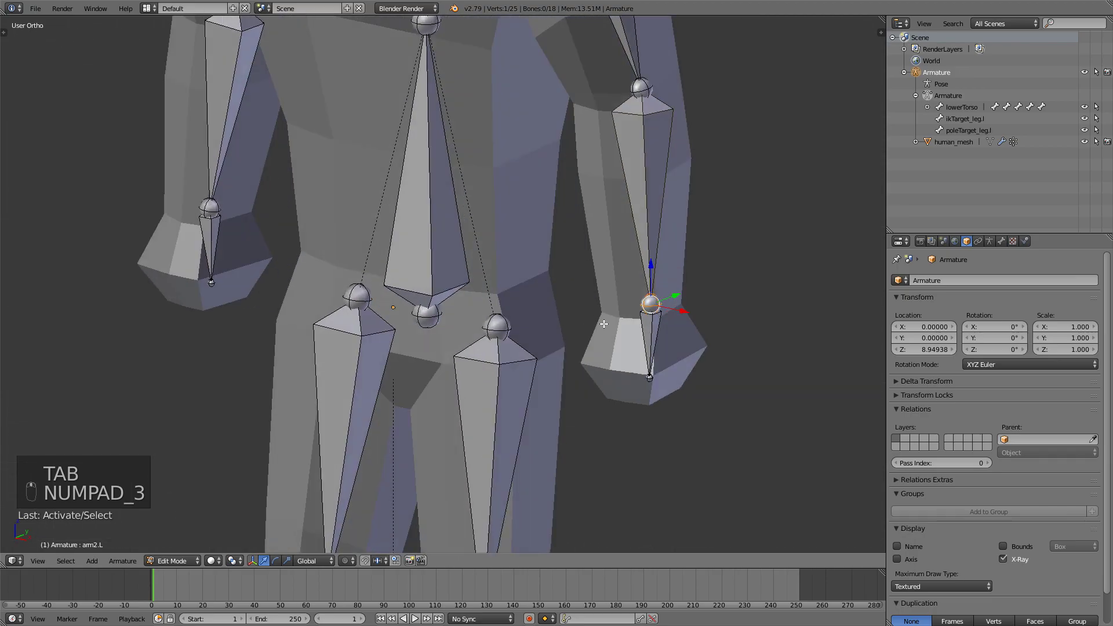
pyautogui.scroll(-6, 604, 324)
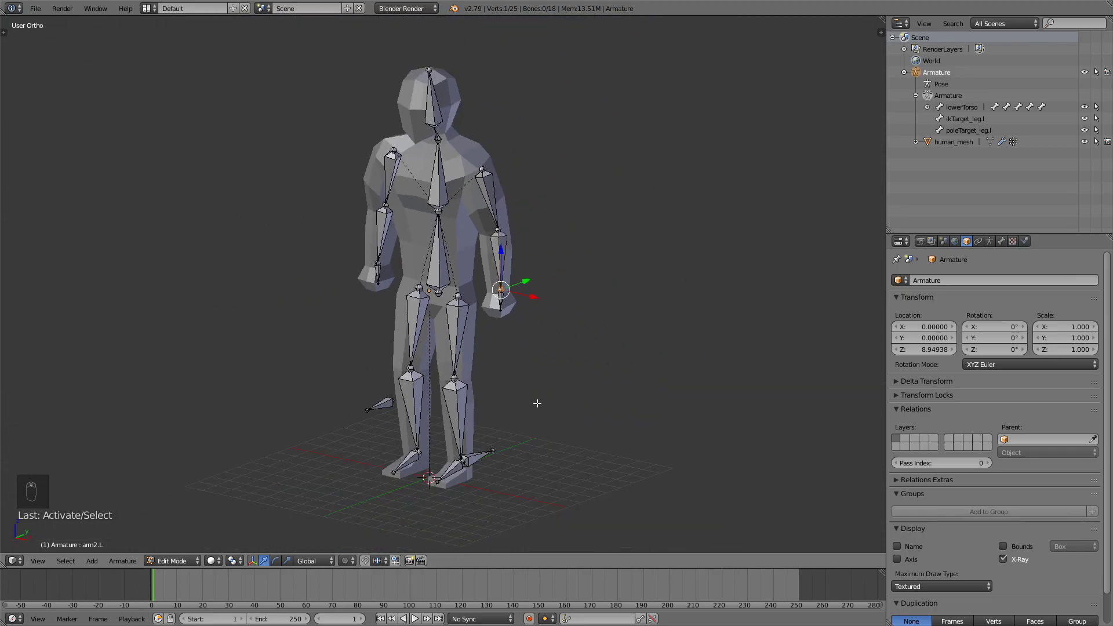
pyautogui.scroll(2, 530, 342)
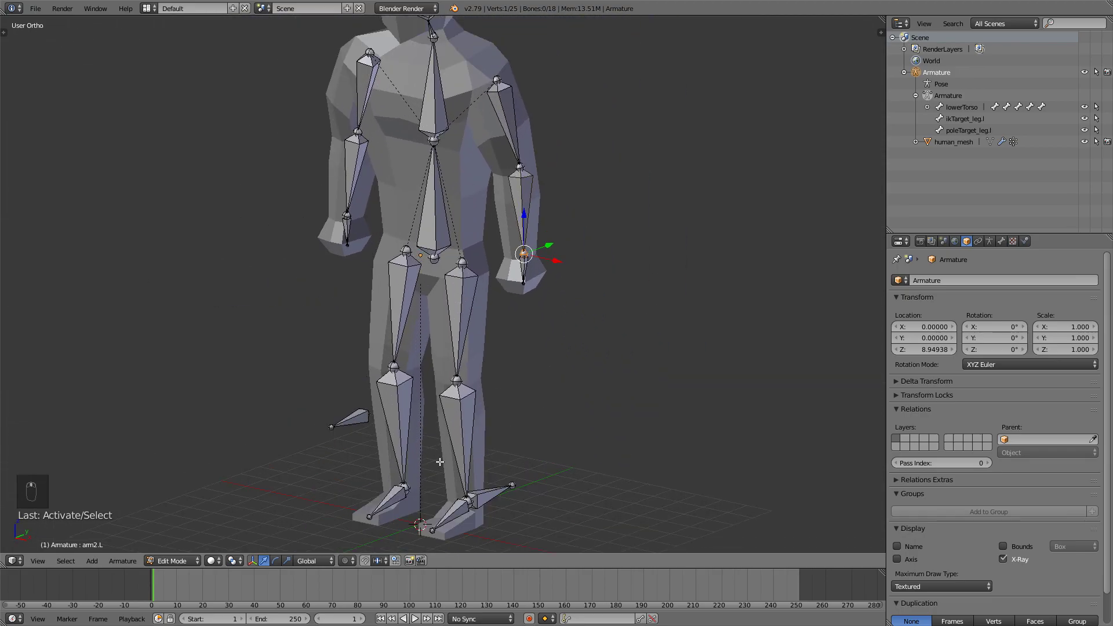
pyautogui.press('KP_3')
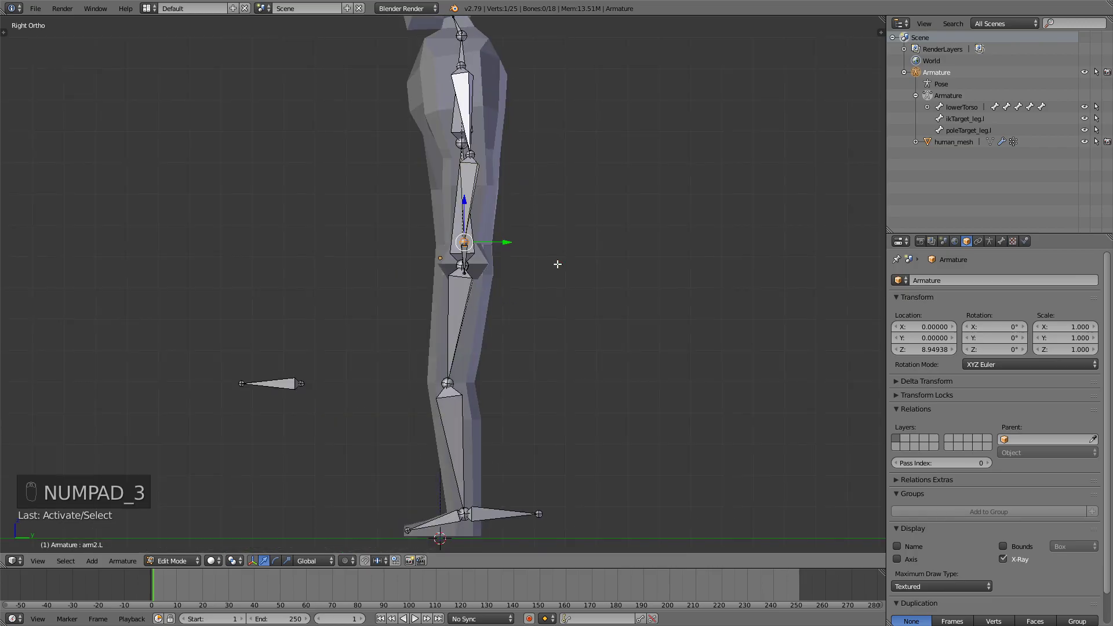
pyautogui.scroll(2, 586, 226)
pyautogui.press('e')
pyautogui.click(616, 225)
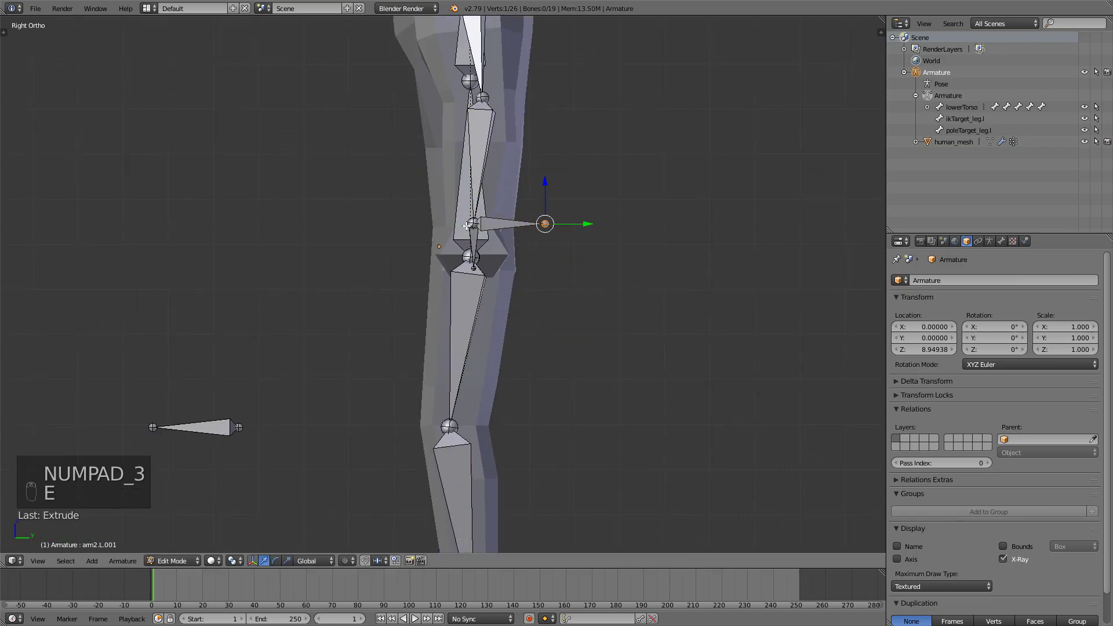
# - Turn off Deform for arm2.L.001 and clear its parent
pyautogui.rightClick(510, 224)
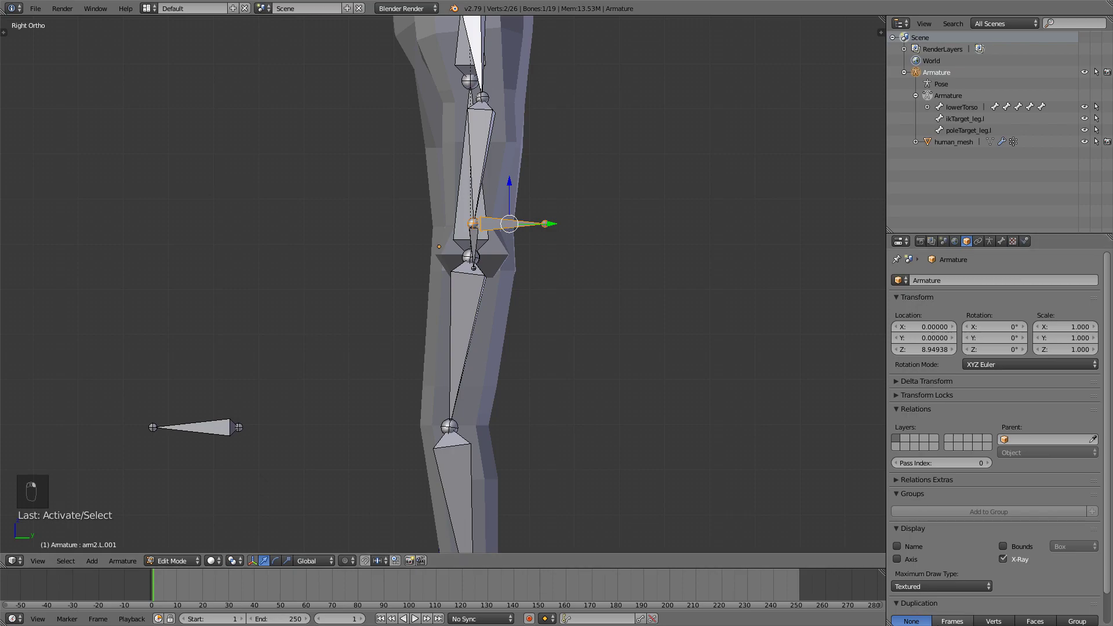
pyautogui.click(1001, 242)
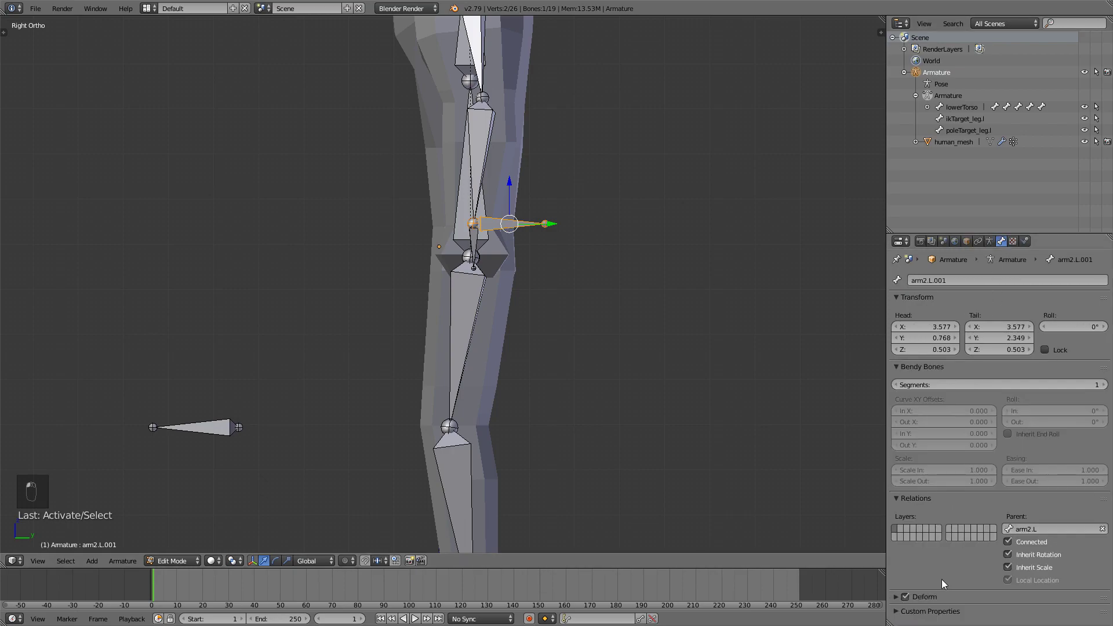
pyautogui.click(905, 596)
pyautogui.hotkey('alt', 'p')
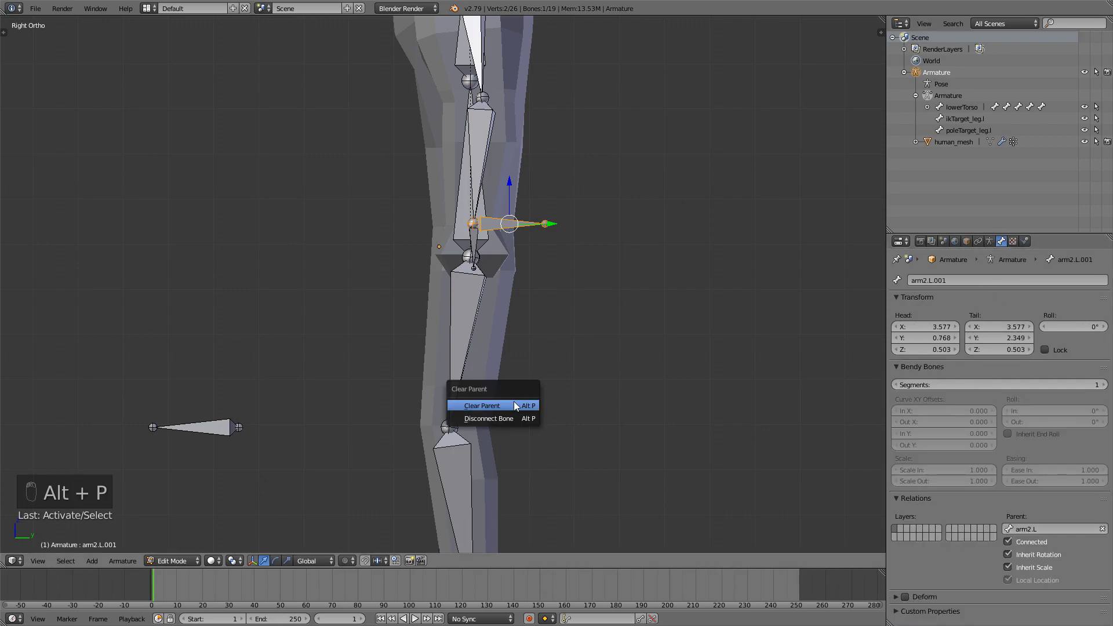
pyautogui.click(514, 402)
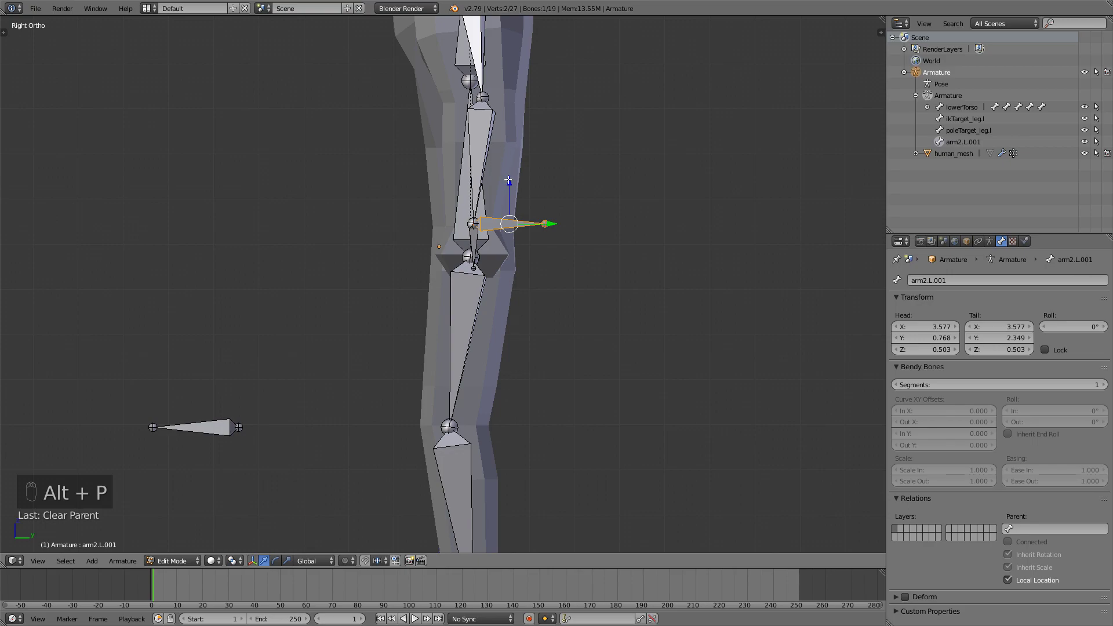
pyautogui.moveTo(508, 181); pyautogui.dragTo(572, 183, button='middle')
# - Extrude a new bone arm1.L.001 from the left elbow along Y
pyautogui.rightClick(530, 125)
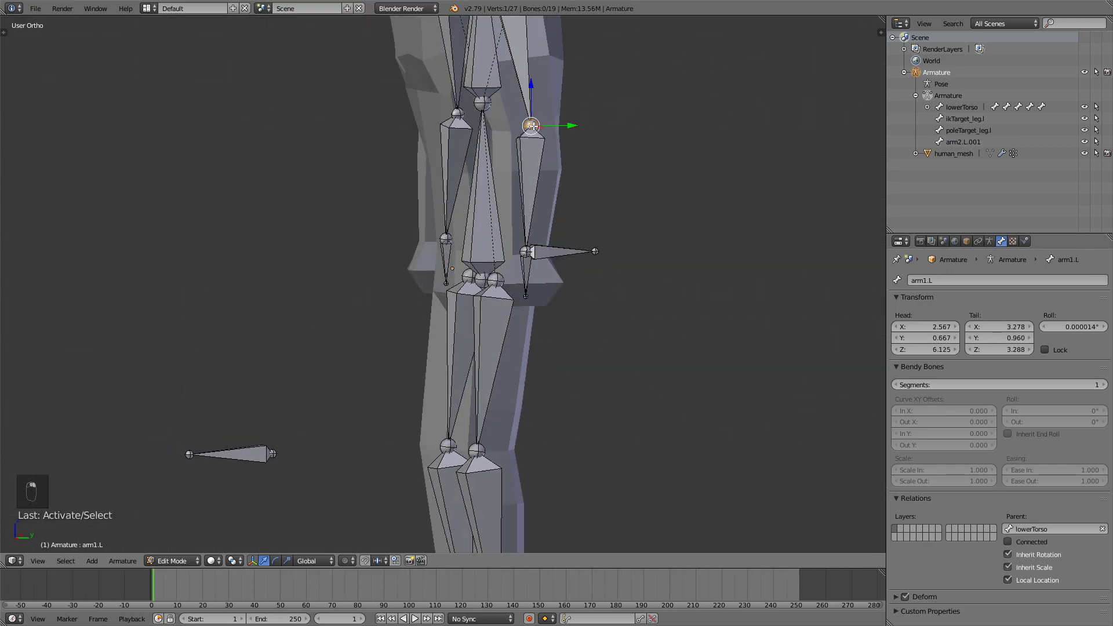
pyautogui.press('KP_3')
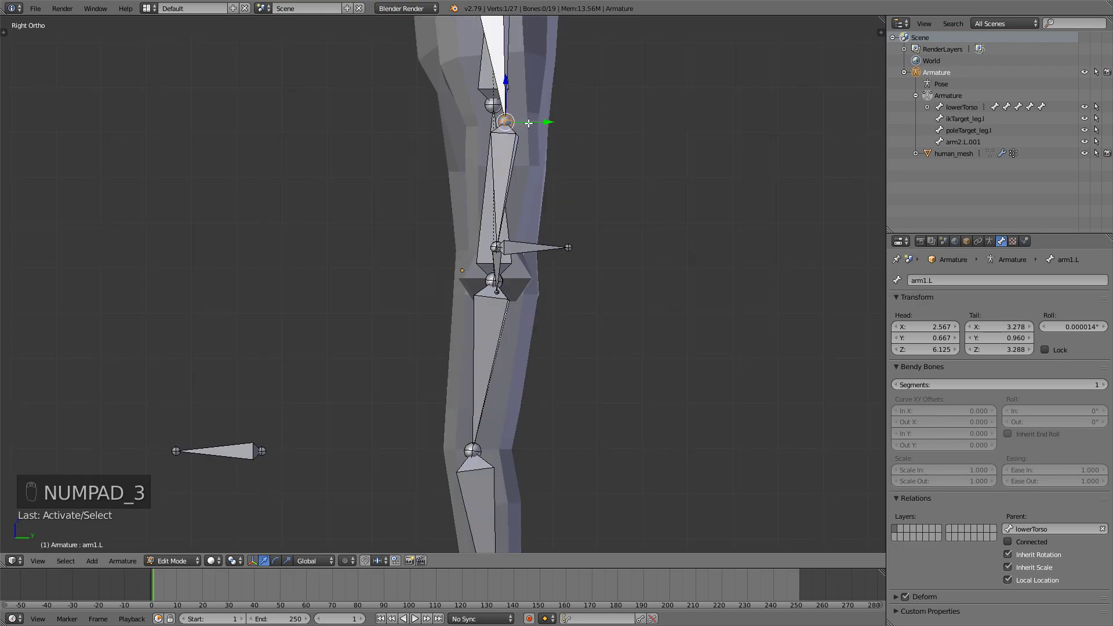
pyautogui.press('e')
pyautogui.middleClick(458, 120)
pyautogui.click(441, 121)
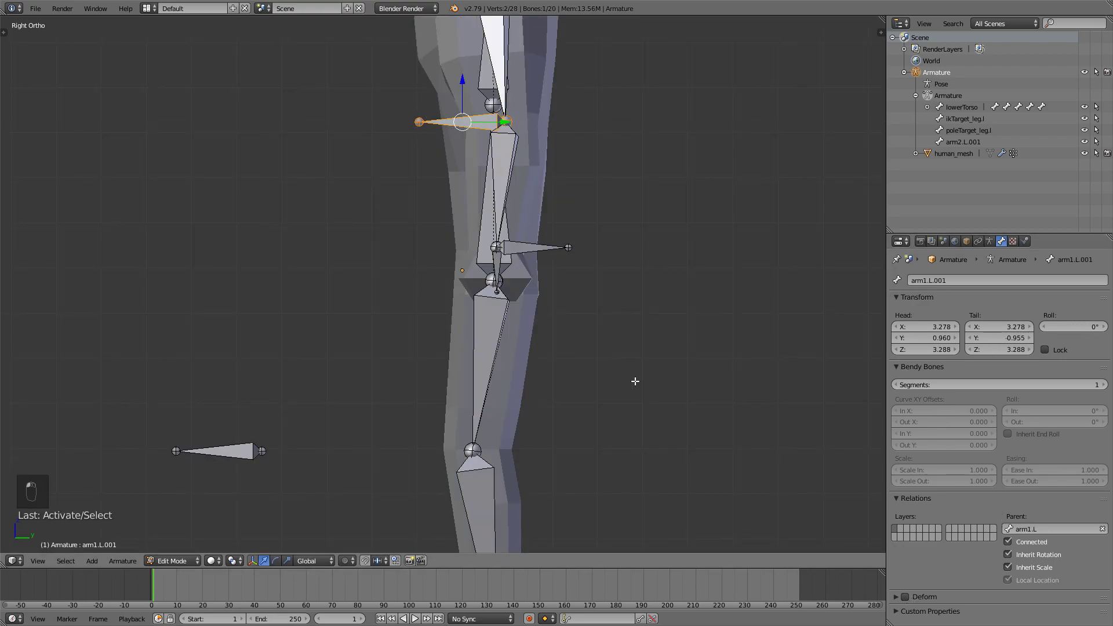
# - Clear arm1.L.001's parent and move it further behind the arm
pyautogui.hotkey('alt', 'p')
pyautogui.click(614, 399)
pyautogui.press('g')
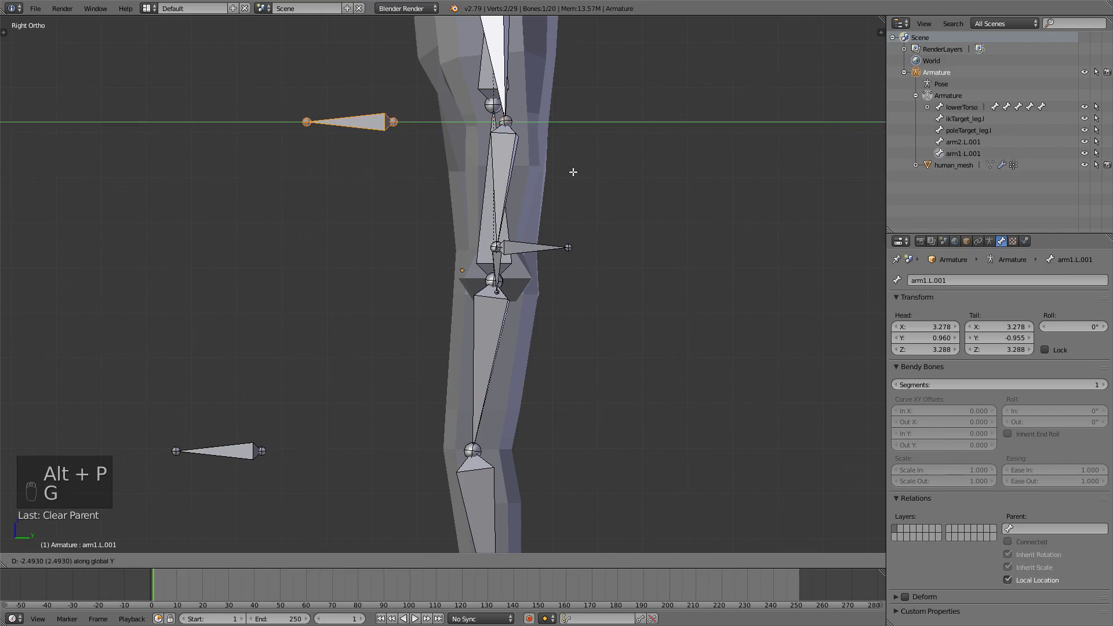
pyautogui.click(479, 168)
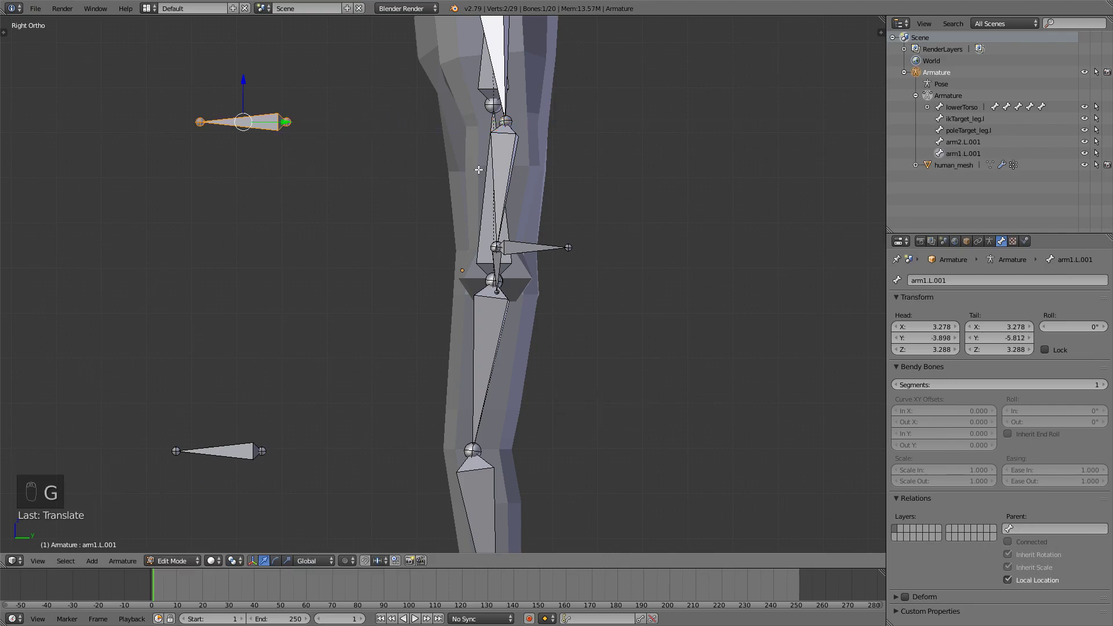
# - Reselect the forearm bone arm2.L and open the mode menu for Pose Mode
pyautogui.moveTo(479, 168); pyautogui.dragTo(606, 213, button='middle')
pyautogui.rightClick(557, 184)
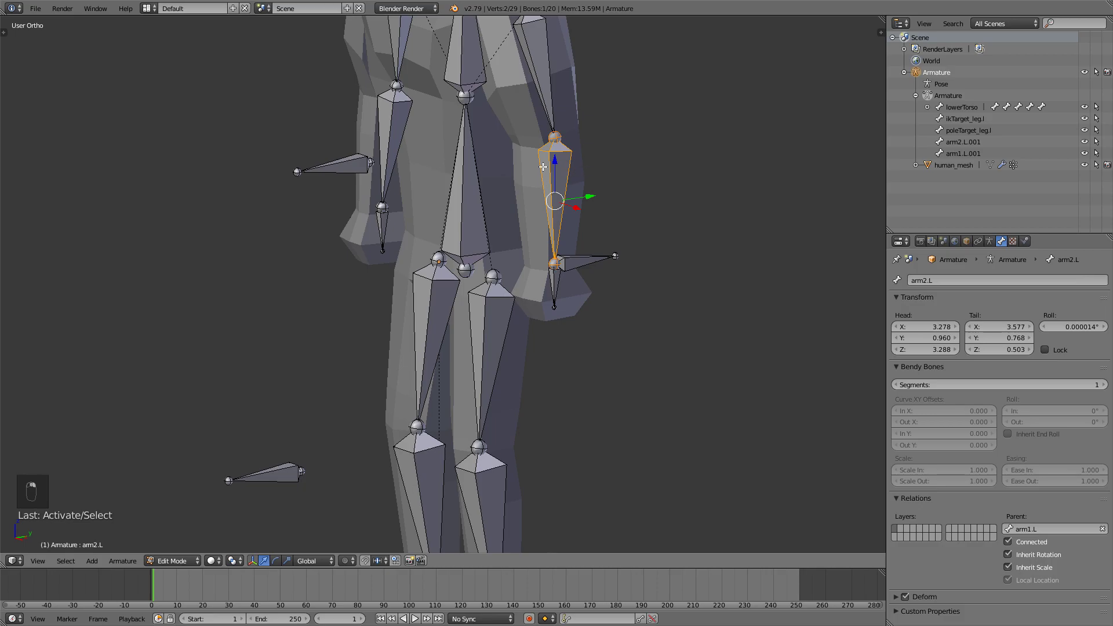
pyautogui.click(187, 563)
# - In pose mode, rename bone arm2.L.001 to ikTarget_arm.l and arm1.L.001 to poleTarget_arm.l
pyautogui.click(183, 519)
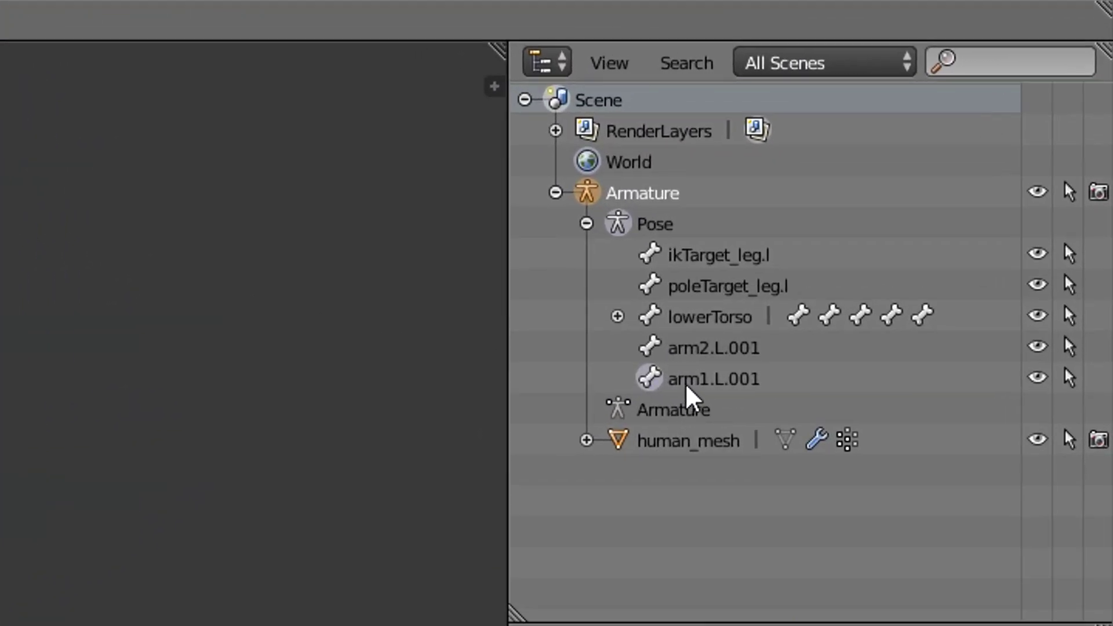
pyautogui.doubleClick(870, 202)
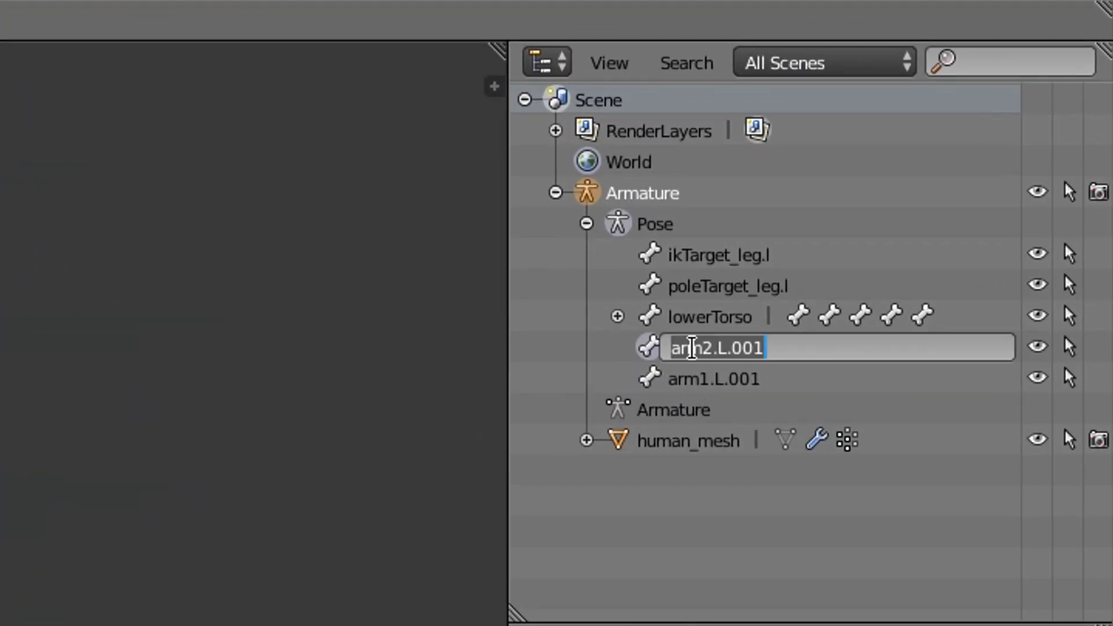
pyautogui.write('s')
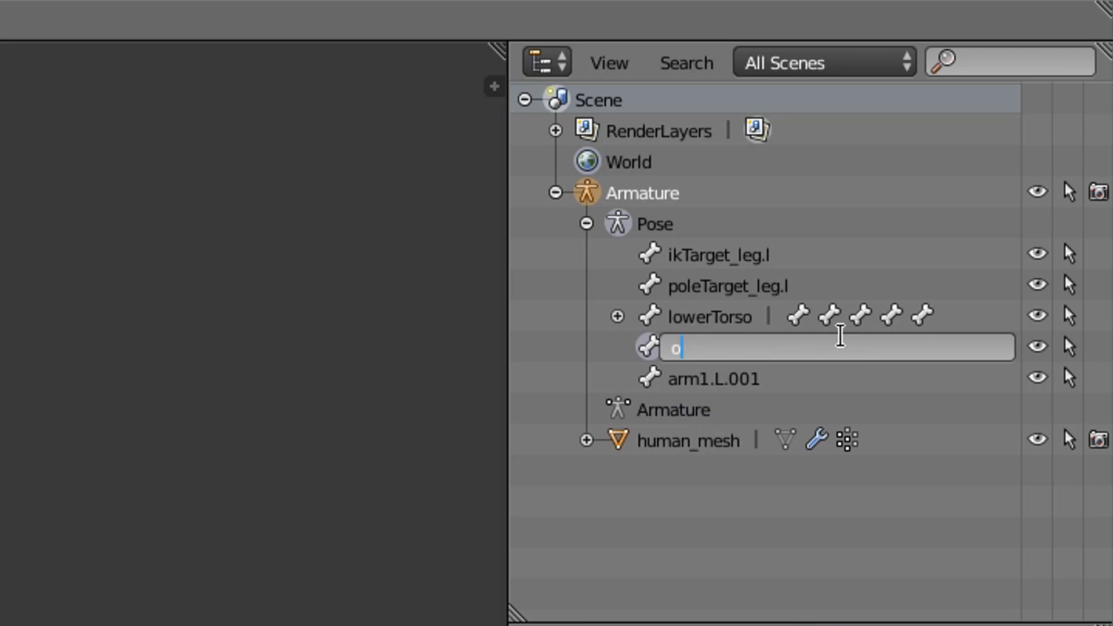
pyautogui.write('kTarget')
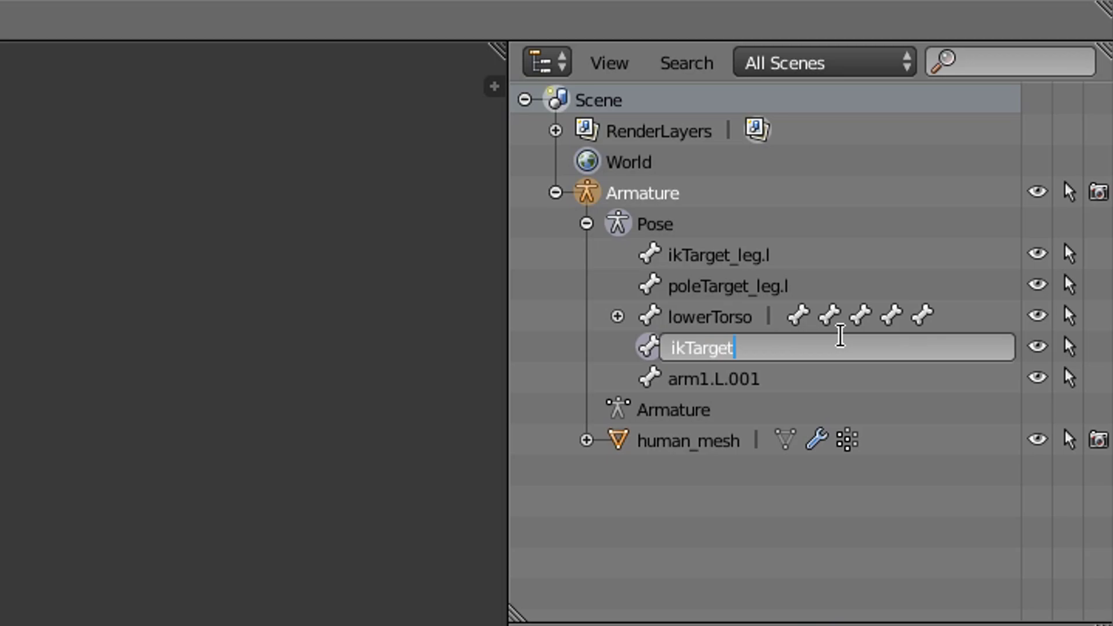
pyautogui.write('_arm.l')
pyautogui.press('Return')
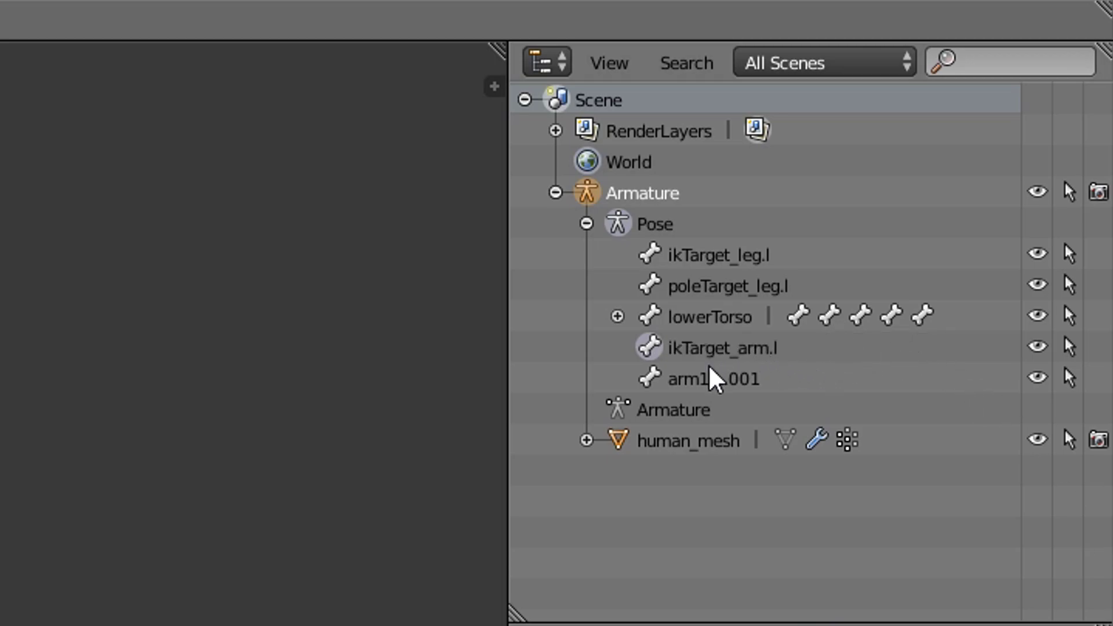
pyautogui.doubleClick(715, 380)
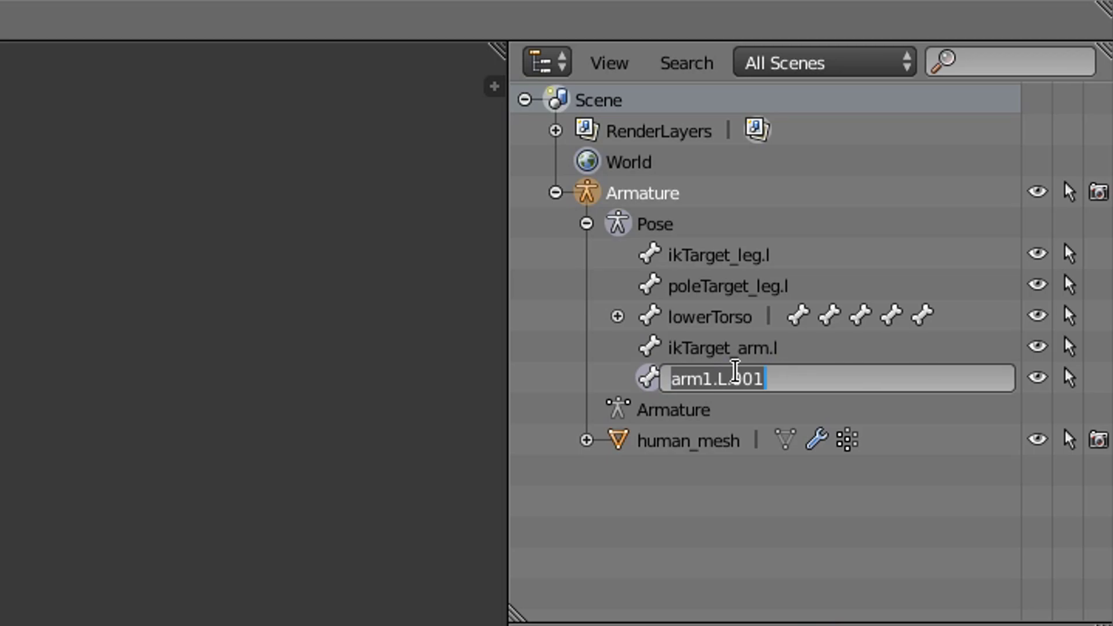
pyautogui.write('poleTarget')
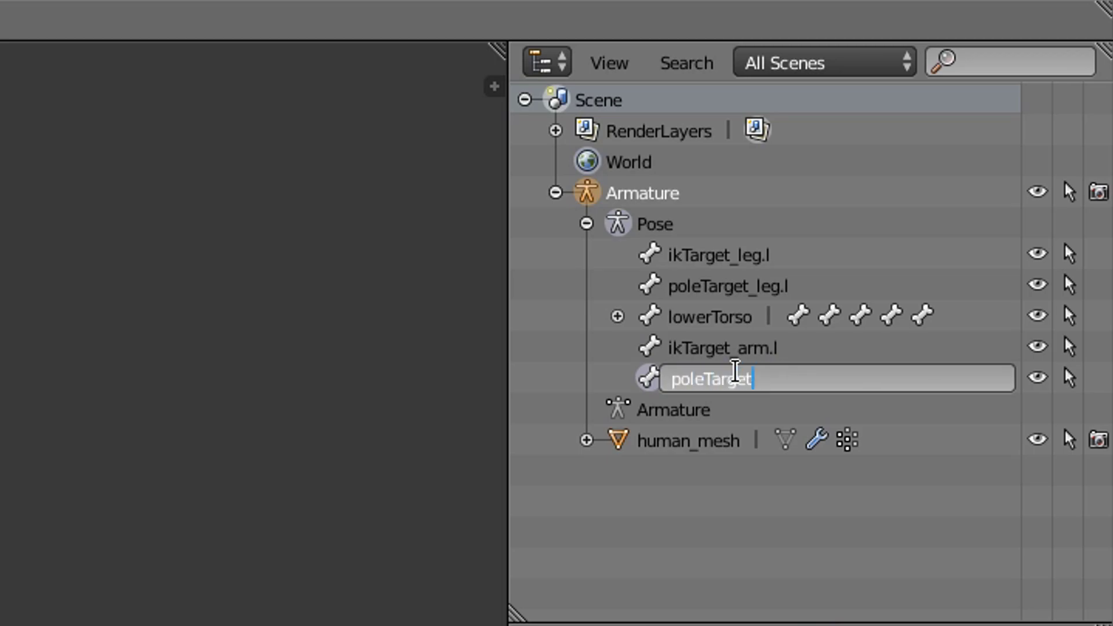
pyautogui.write('_arm.')
pyautogui.press('Return')
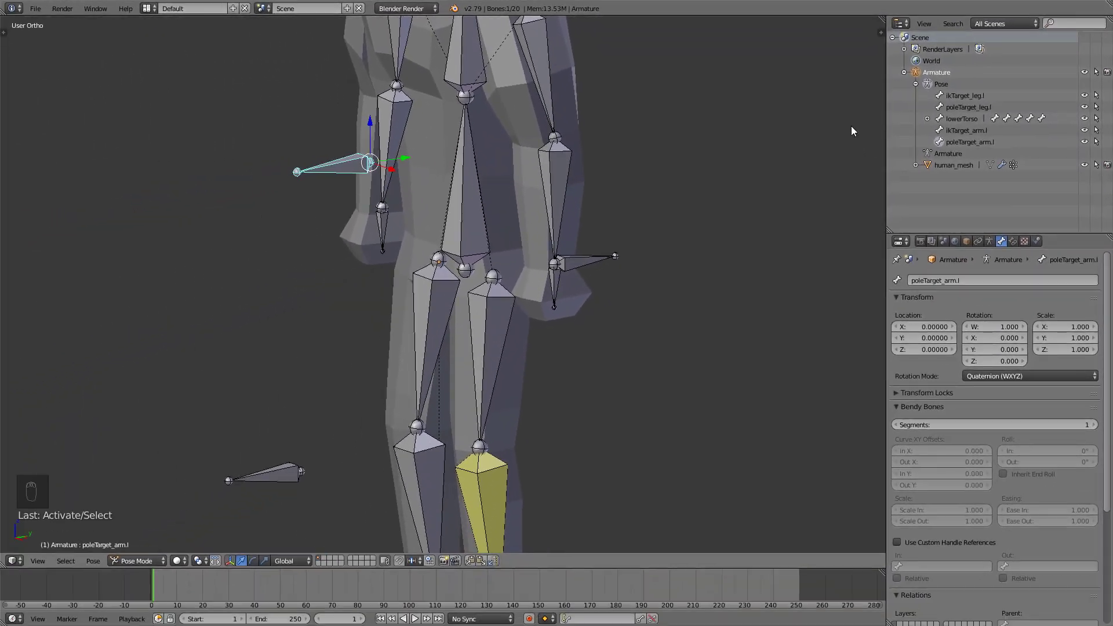
# - Add an Inverse Kinematics constraint to arm2.L targeting the armature's ikTarget_arm.l bone
pyautogui.rightClick(563, 198)
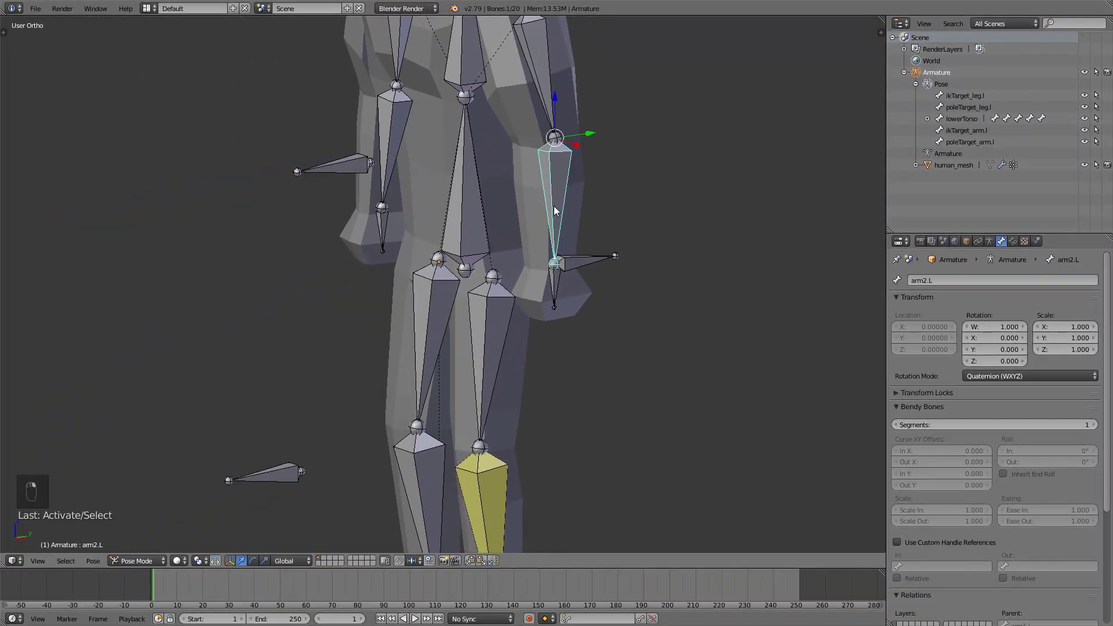
pyautogui.click(1012, 241)
pyautogui.click(951, 280)
pyautogui.click(993, 332)
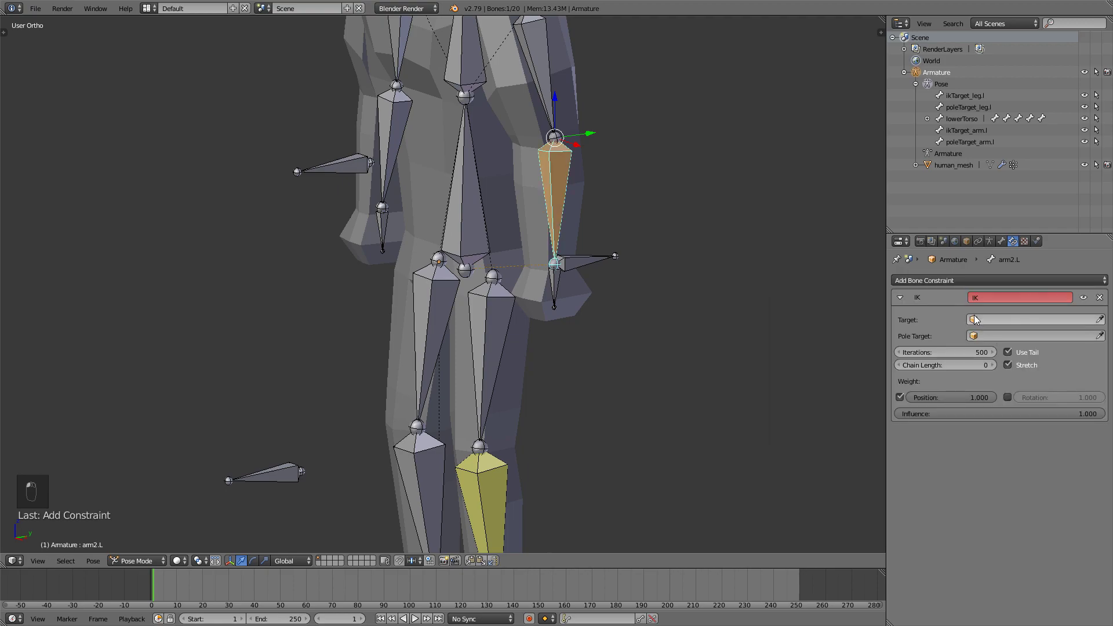
pyautogui.click(979, 320)
pyautogui.click(990, 337)
pyautogui.click(990, 335)
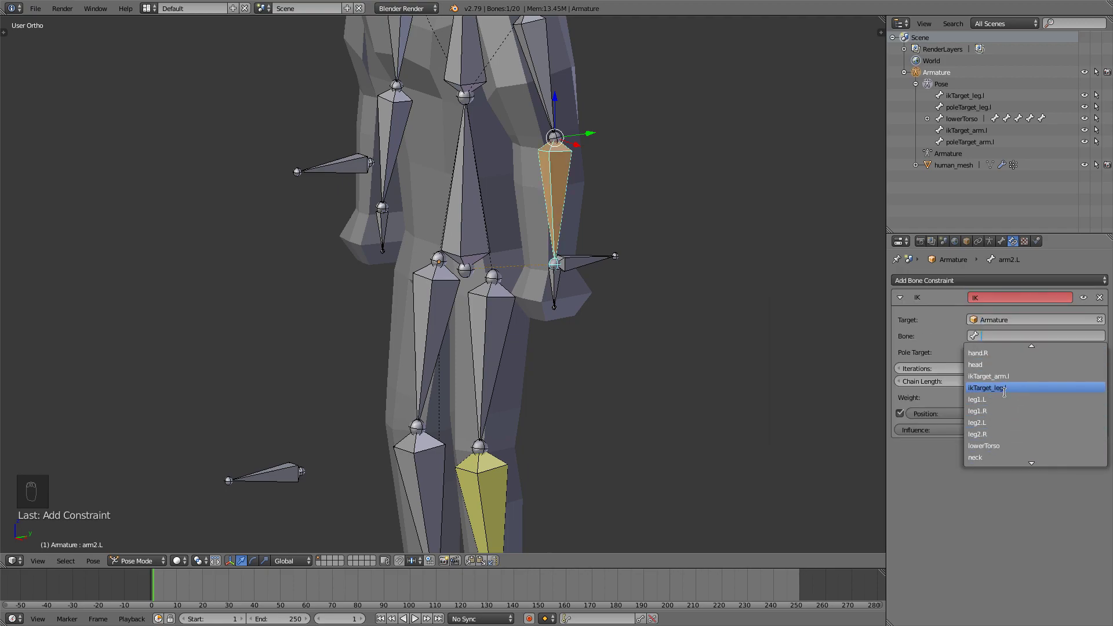
pyautogui.click(996, 377)
# - Set the IK pole target to the armature's poleTarget_arm.l bone and chain length to 2
pyautogui.click(1000, 352)
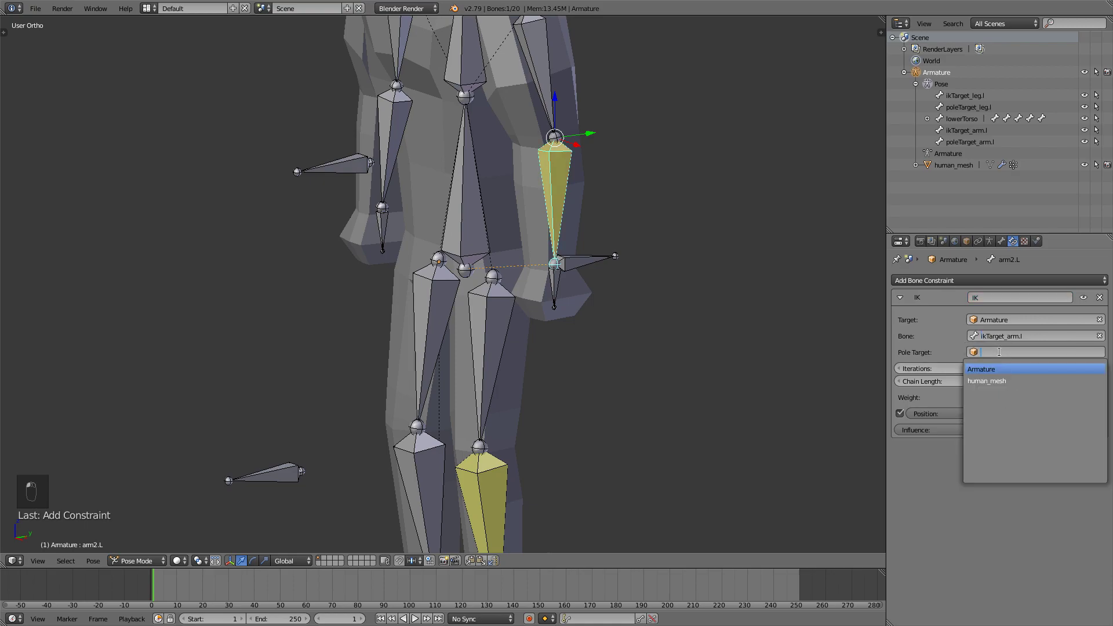
pyautogui.click(1002, 366)
pyautogui.click(1003, 369)
pyautogui.scroll(-5, 992, 446)
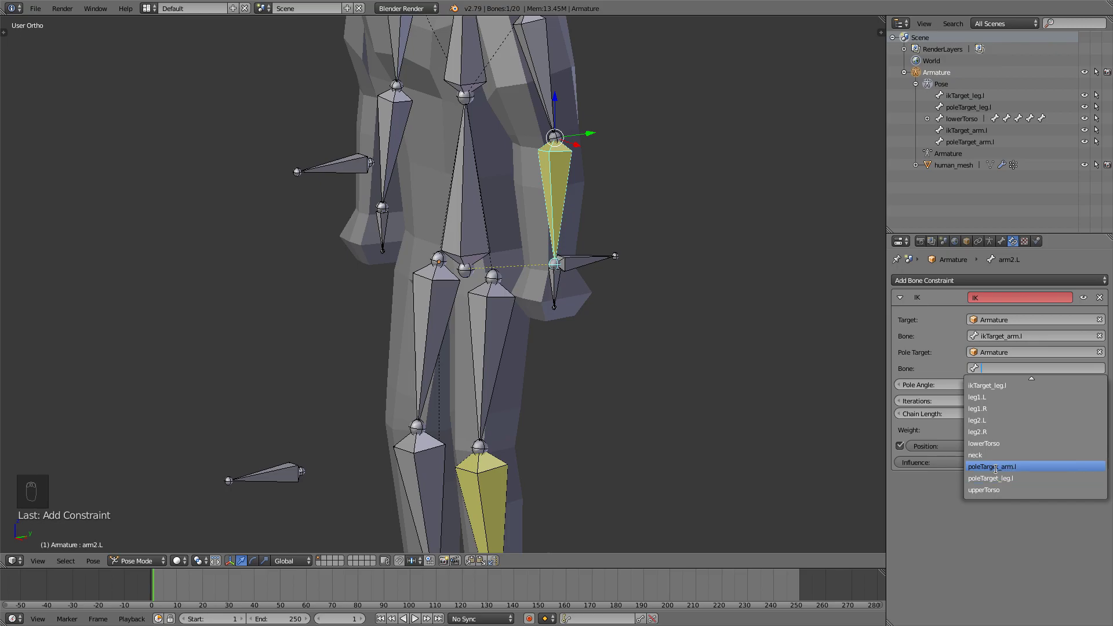
pyautogui.click(997, 466)
pyautogui.scroll(-5, 667, 354)
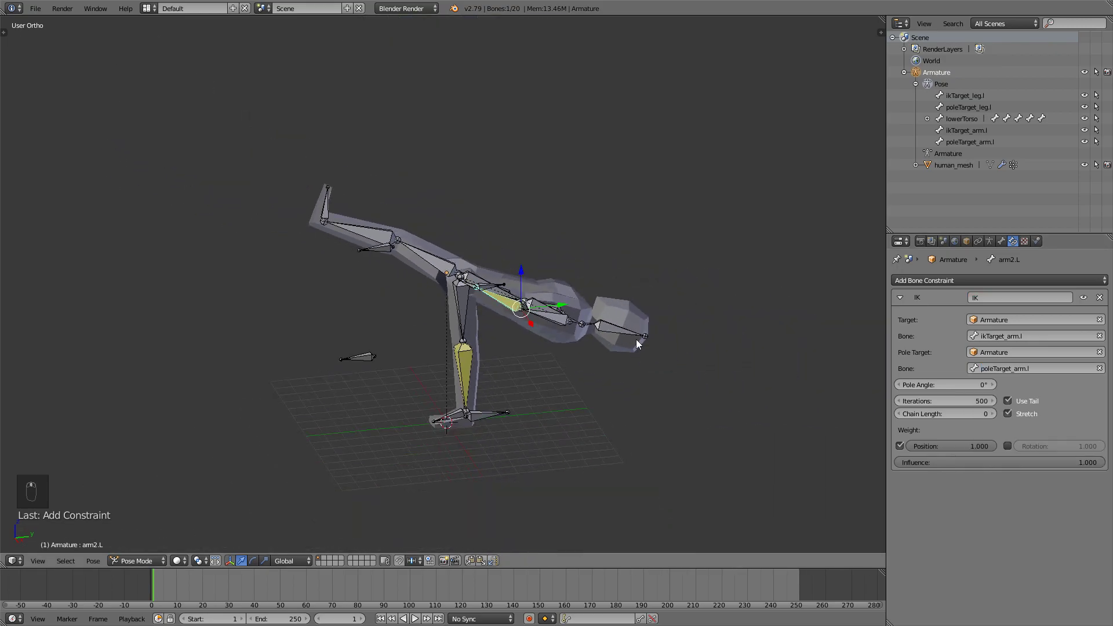
pyautogui.moveTo(636, 339); pyautogui.dragTo(709, 370, button='middle')
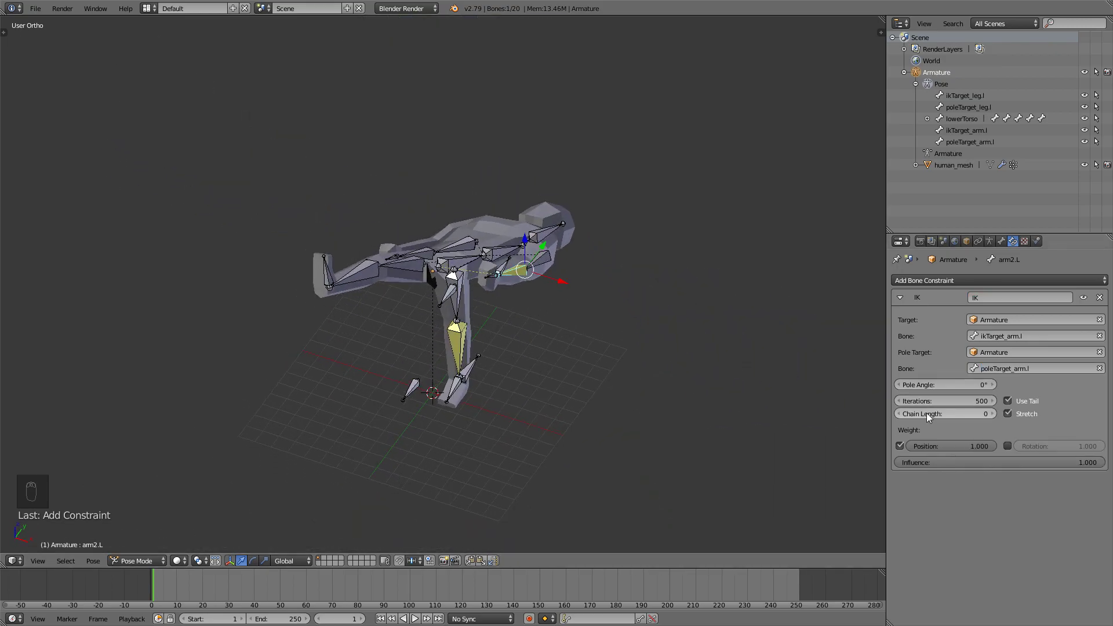
pyautogui.doubleClick(993, 415)
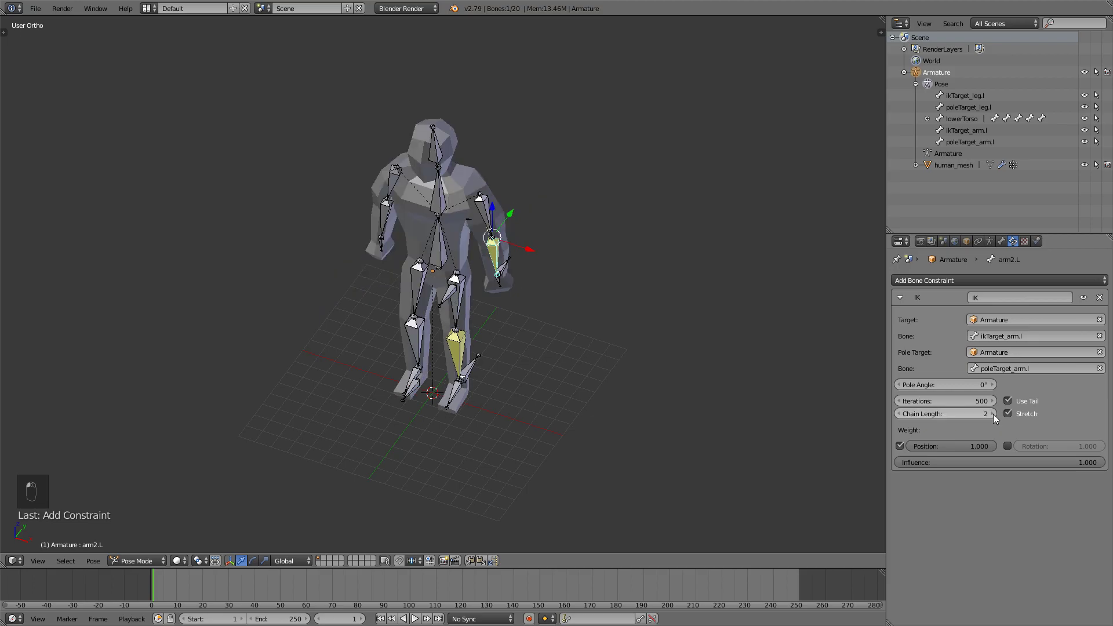
pyautogui.scroll(3, 438, 200)
pyautogui.doubleClick(966, 385)
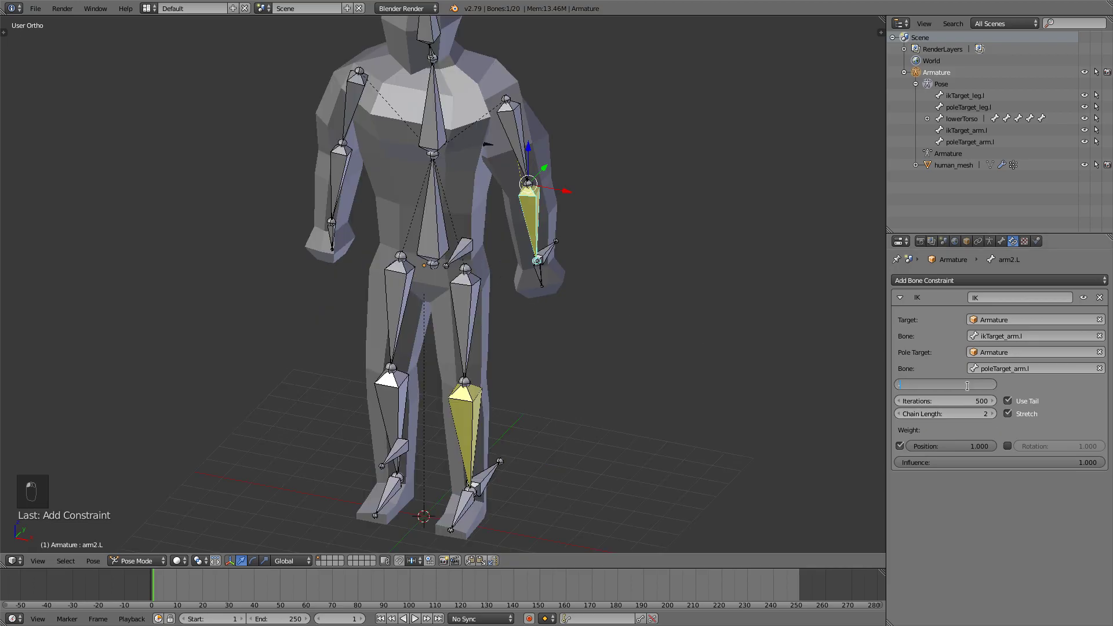
# - Set the arm IK constraint's pole angle to -90°
pyautogui.write('-90')
pyautogui.press('Return')
pyautogui.moveTo(538, 210); pyautogui.dragTo(671, 259, button='middle')
# - Test-move ikTarget_arm.l and cancel, then put human_mesh into Weight Paint mode
pyautogui.rightClick(513, 284)
pyautogui.press('g')
pyautogui.rightClick(657, 262)
pyautogui.scroll(-3, 499, 191)
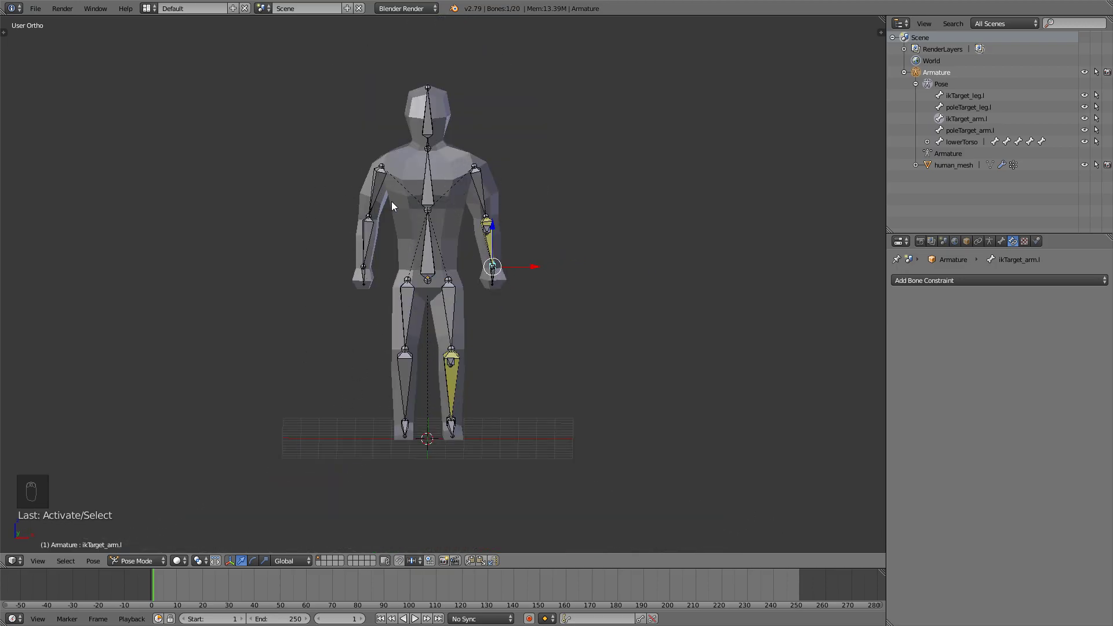
pyautogui.press('Tab')
pyautogui.press('Tab')
pyautogui.hotkey('ctrl', 'Tab')
pyautogui.press('Tab')
pyautogui.press('Tab')
pyautogui.hotkey('ctrl', 'Tab')
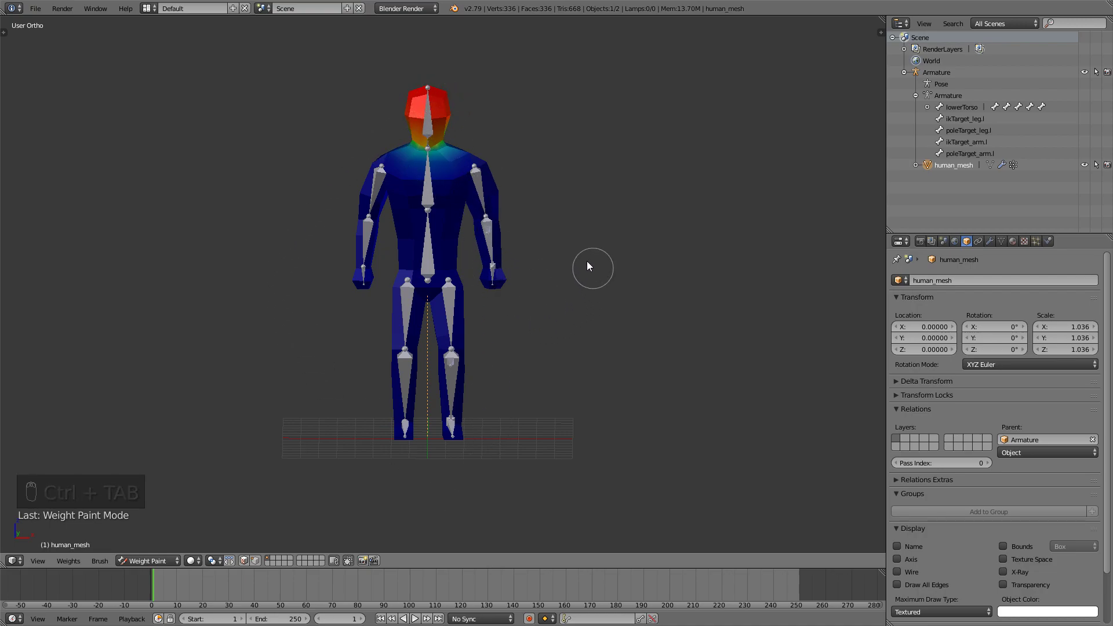
# - Return human_mesh from Weight Paint to Object Mode, then enter its Edit Mode
pyautogui.moveTo(589, 266); pyautogui.dragTo(429, 132, button='middle')
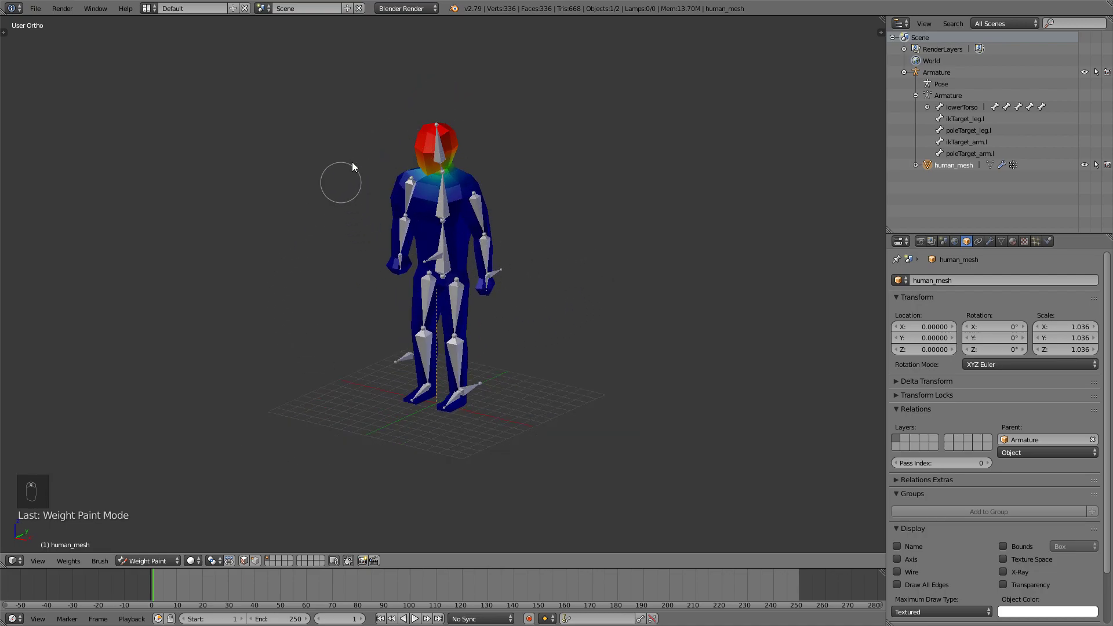
pyautogui.hotkey('ctrl', 'Tab')
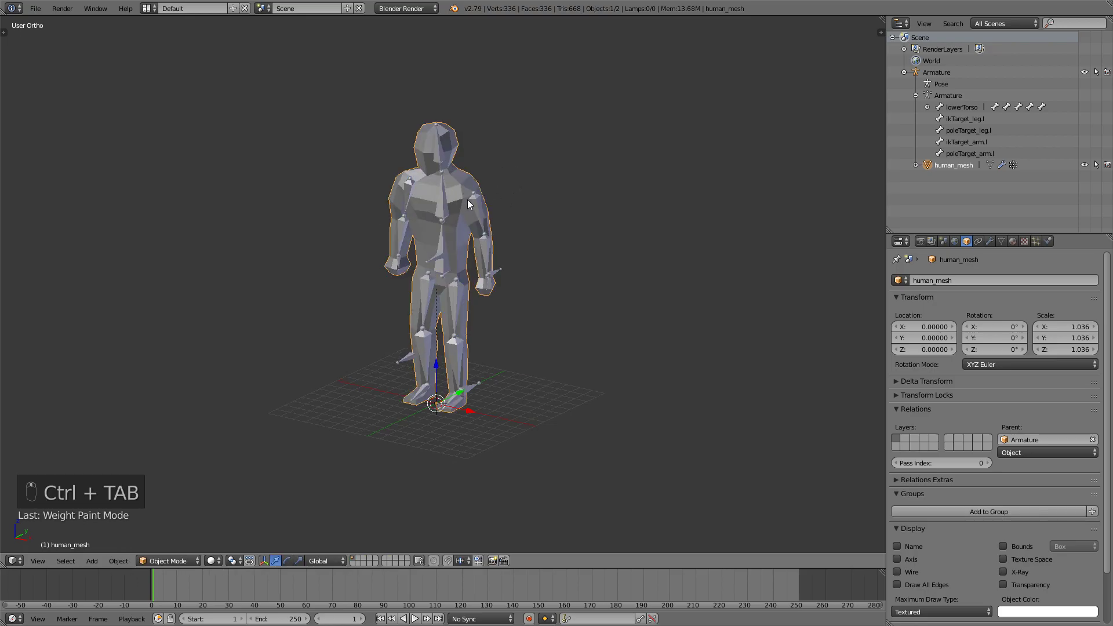
pyautogui.moveTo(467, 200)
pyautogui.mouseDown(button='middle')
pyautogui.moveTo(547, 198)
pyautogui.moveTo(367, 179)
pyautogui.moveTo(432, 196)
pyautogui.moveTo(497, 250)
pyautogui.mouseUp(button='middle')
pyautogui.scroll(4, 551, 199)
pyautogui.press('Tab')
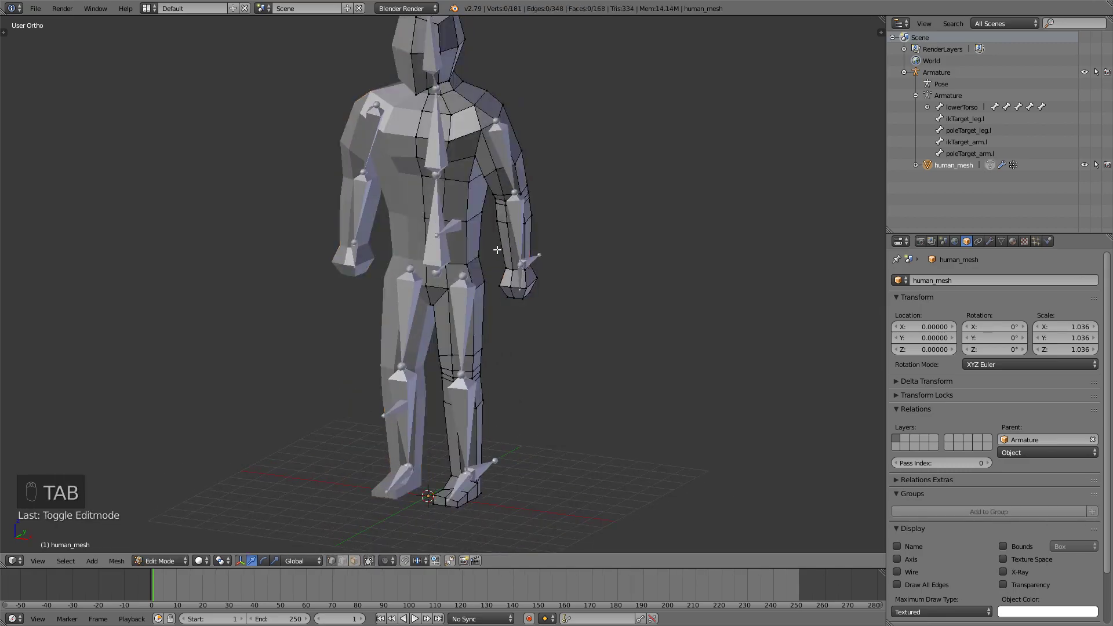
pyautogui.press('Tab')
pyautogui.press('Tab')
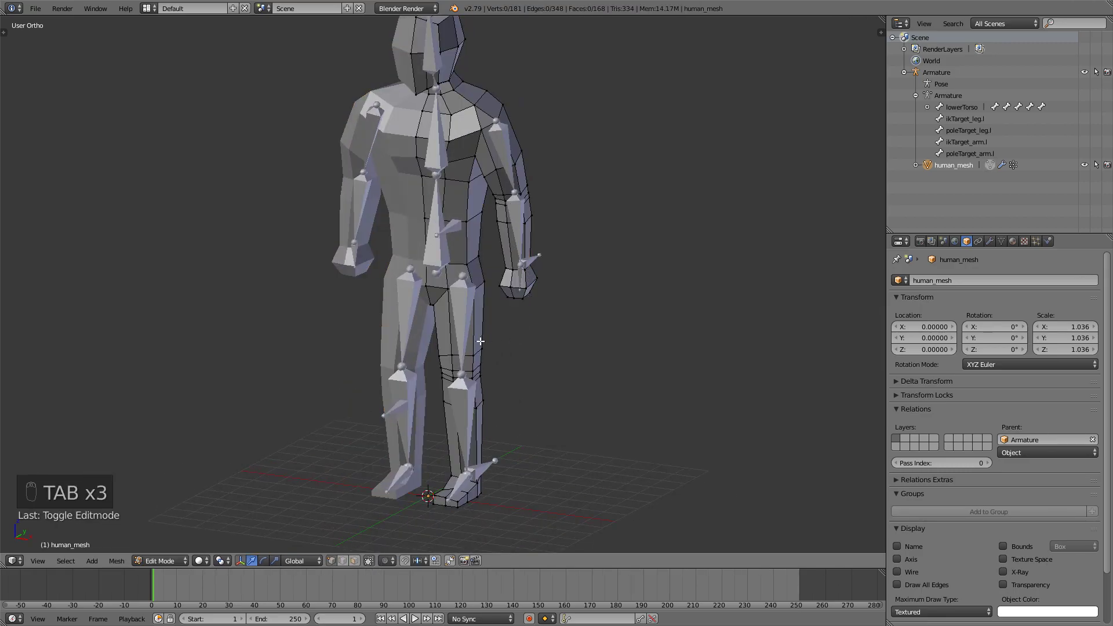